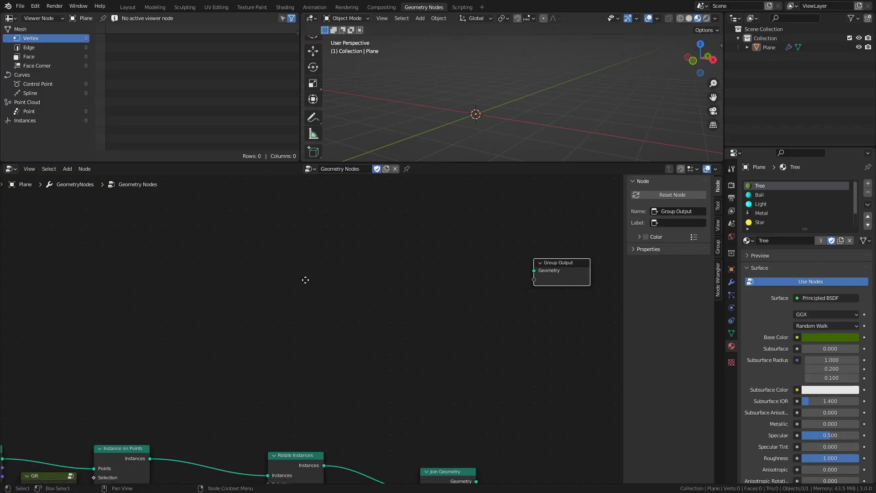
- Add a Curve Circle node and connect its Curve output to the Group Output's Geometry input
{"action": "key", "text": "shift+a"}
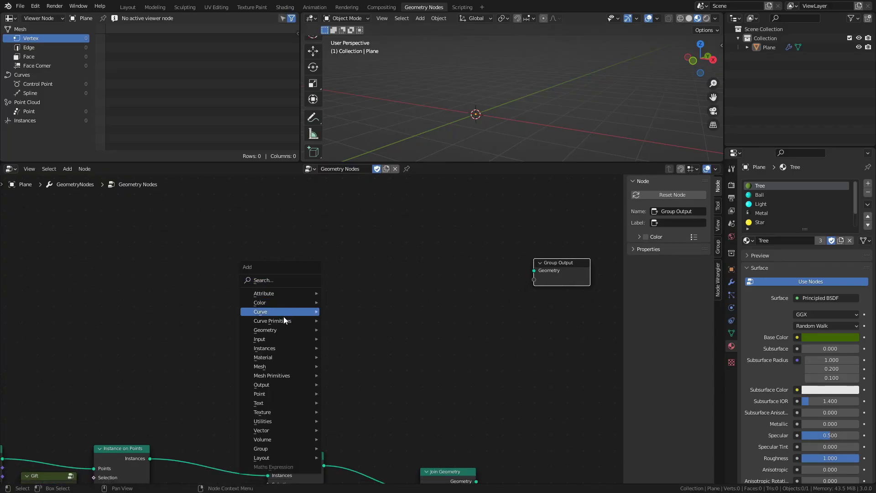
{"action": "mouse_move", "coordinate": [284, 322]}
{"action": "left_click", "coordinate": [354, 330]}
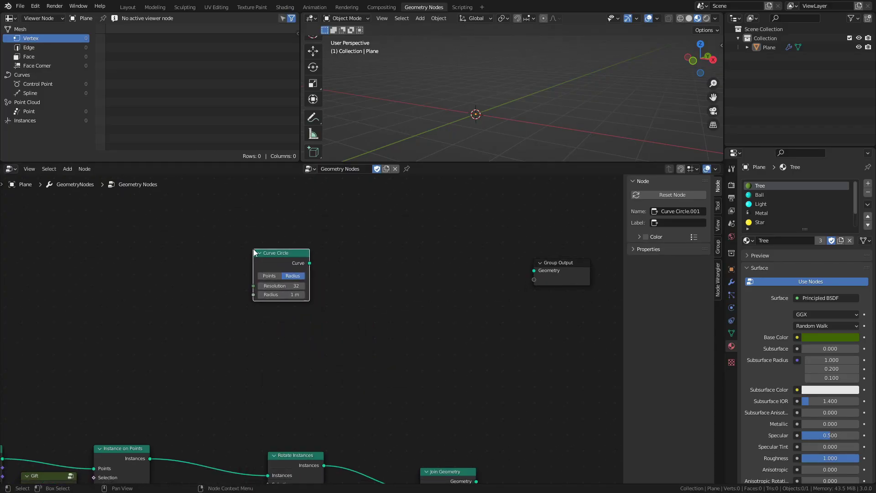
{"action": "left_click_drag", "start_coordinate": [310, 263], "coordinate": [534, 270]}
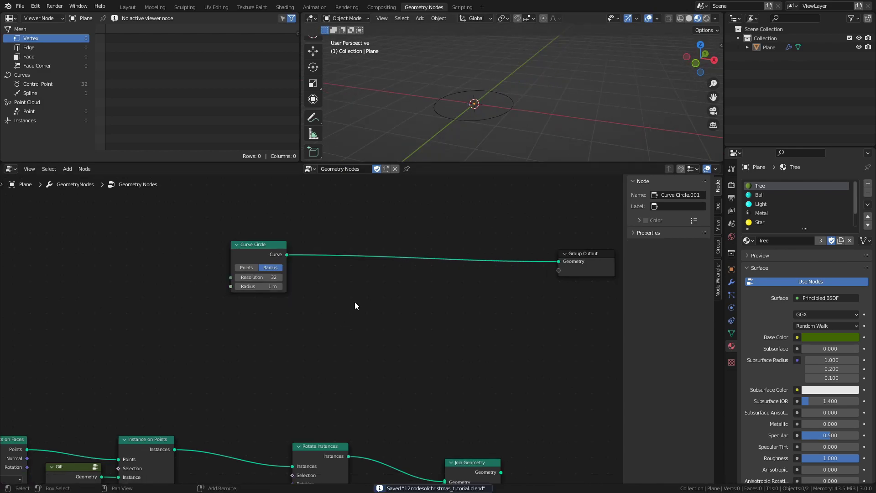
- Insert a Transform node after Curve Circle, set its X rotation to -90°, view the circle from the front and save the file
{"action": "key", "text": "shift+a"}
{"action": "type", "text": "tr"}
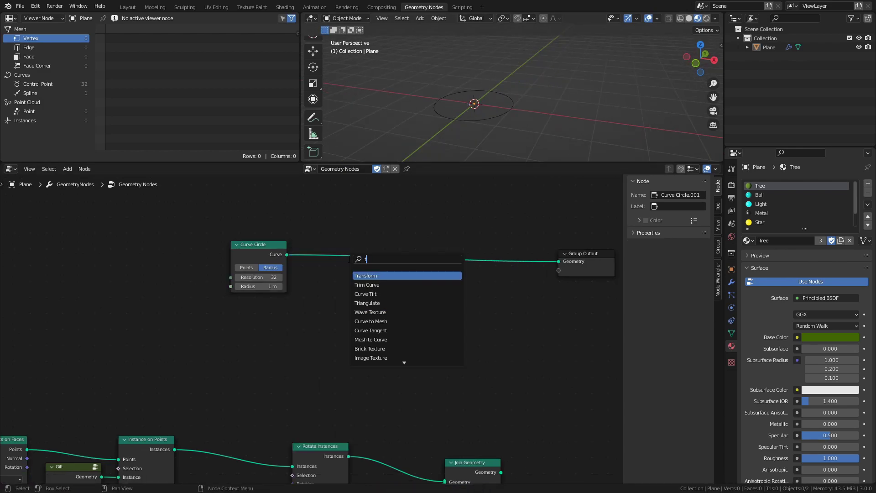
{"action": "left_click", "coordinate": [383, 276]}
{"action": "left_click", "coordinate": [376, 240]}
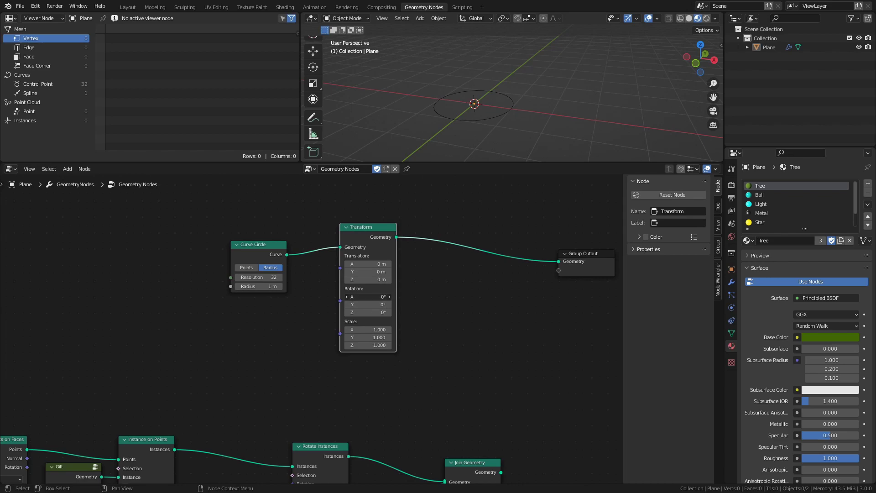
{"action": "type", "text": "-90"}
{"action": "key", "text": "Return"}
{"action": "key", "text": "ctrl+s"}
{"action": "key", "text": "KP_1"}
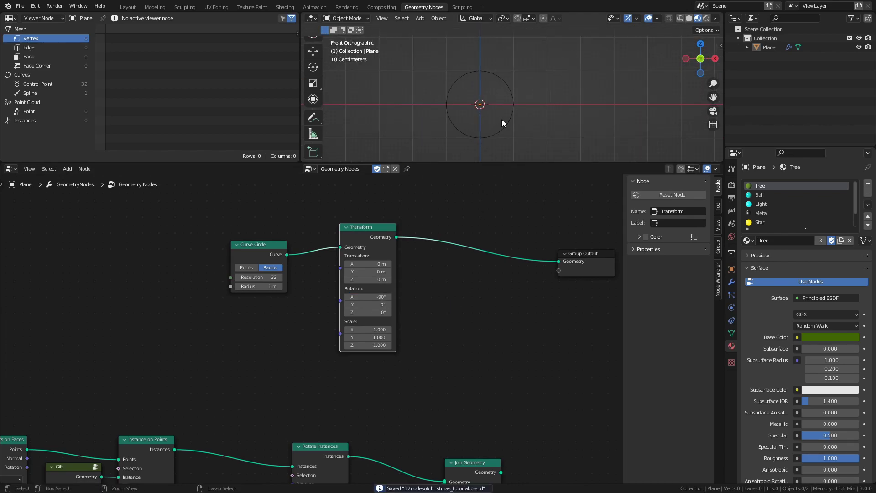
{"action": "key", "text": "ctrl+s"}
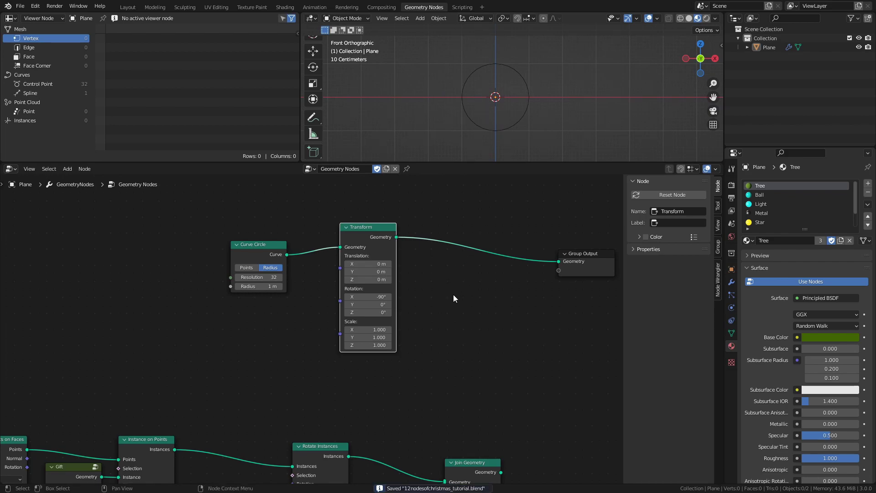
- Insert a Set Position node between Transform and Group Output
{"action": "key", "text": "shift+a"}
{"action": "type", "text": "set p"}
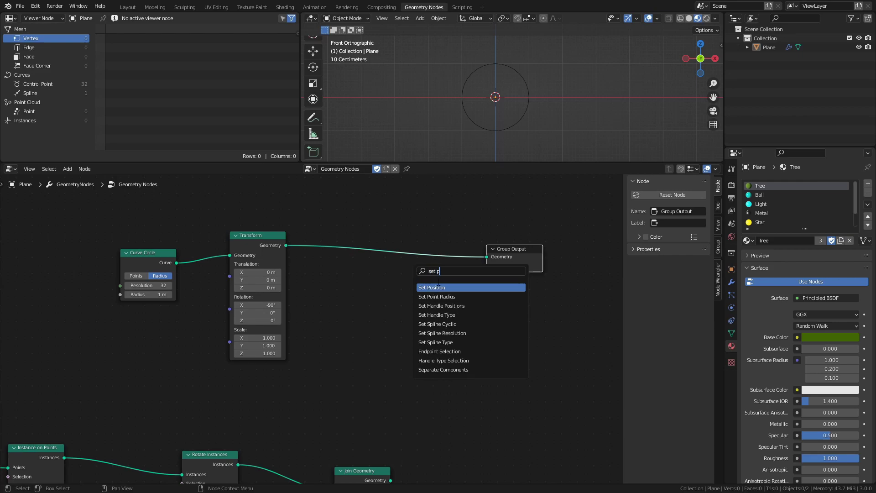
{"action": "left_click", "coordinate": [432, 296]}
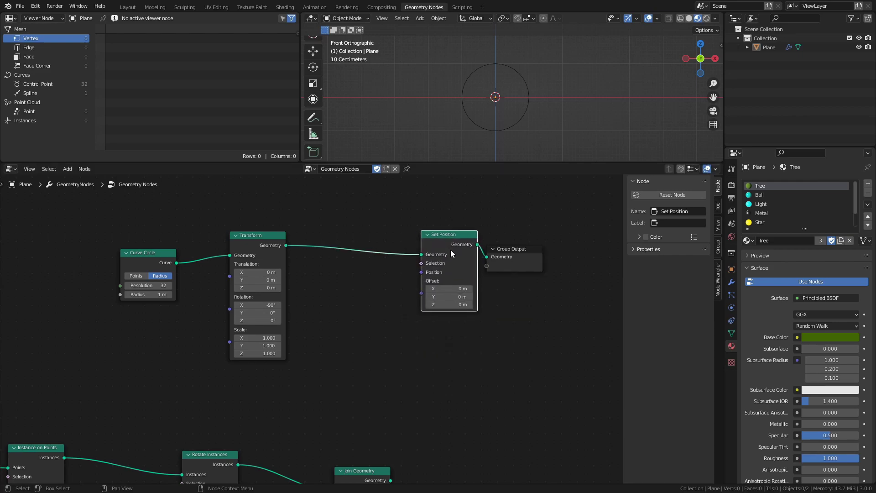
{"action": "left_click", "coordinate": [408, 263]}
- Insert a Curve to Mesh node between Transform and Set Position
{"action": "key", "text": "shift+a"}
{"action": "mouse_move", "coordinate": [341, 318]}
{"action": "left_click", "coordinate": [431, 90]}
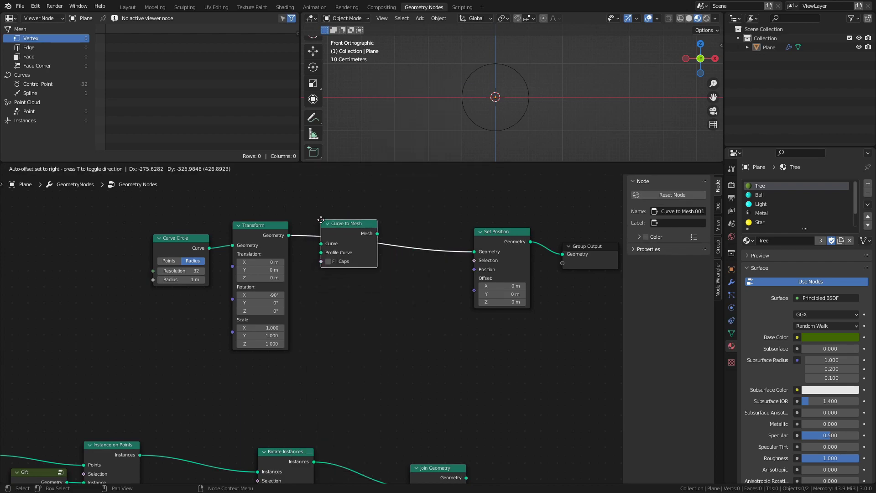
{"action": "left_click", "coordinate": [347, 235]}
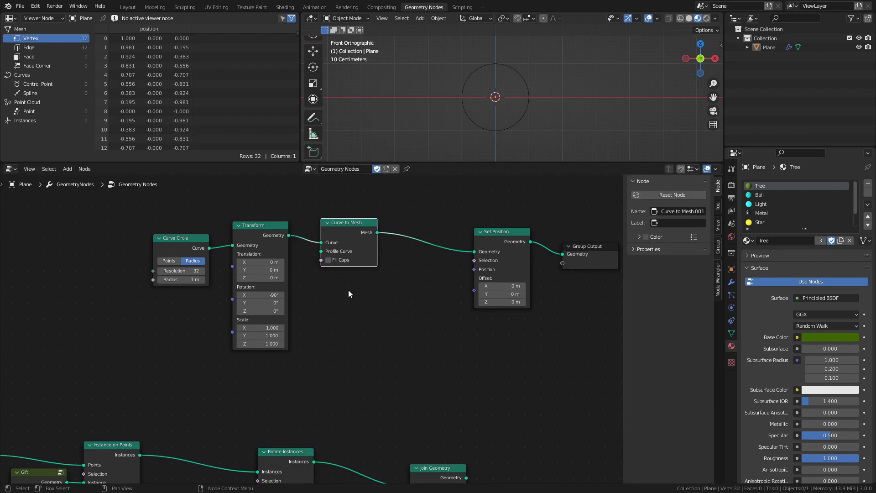
- Add an Index node and a Compare Floats node below the Curve to Mesh node
{"action": "key", "text": "shift+a"}
{"action": "mouse_move", "coordinate": [301, 316]}
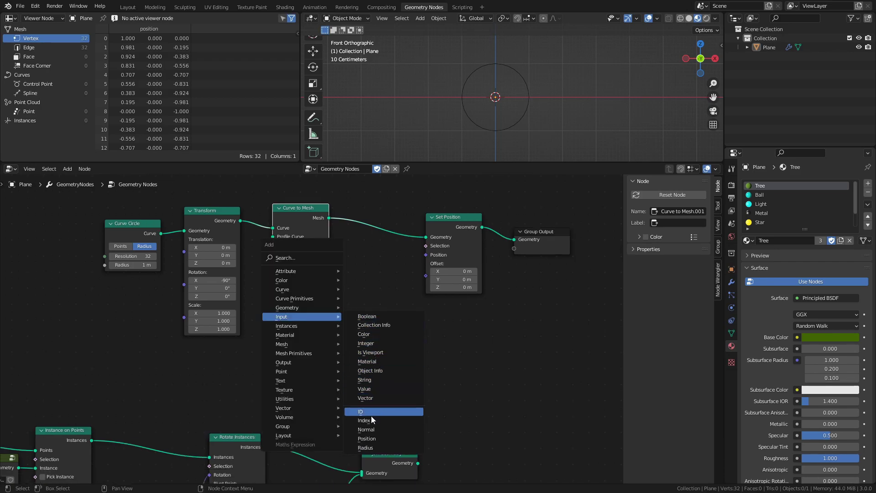
{"action": "left_click", "coordinate": [368, 420]}
{"action": "left_click", "coordinate": [308, 314]}
{"action": "key", "text": "shift+a"}
{"action": "mouse_move", "coordinate": [273, 391]}
{"action": "left_click", "coordinate": [372, 322]}
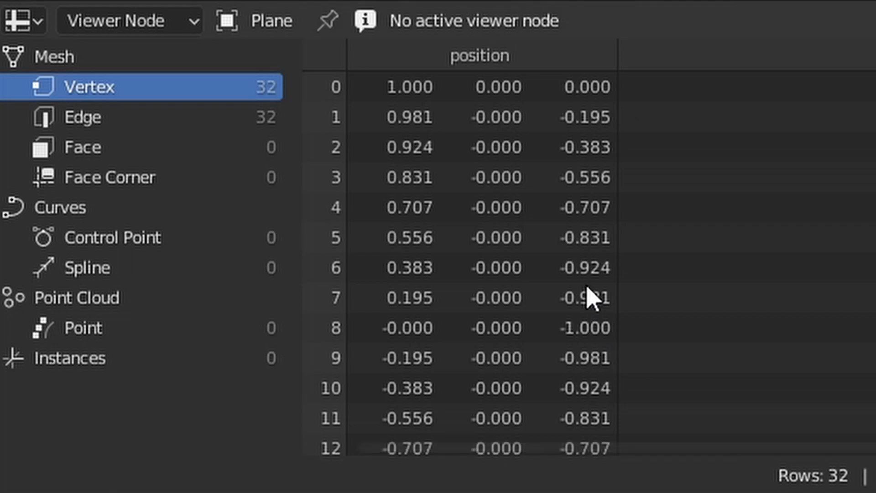
- Review the vertex positions in the spreadsheet, connect Index to the Less Than node's A input and set B to 16
{"action": "scroll", "coordinate": [588, 132], "scroll_direction": "down", "scroll_amount": 2}
{"action": "scroll", "coordinate": [591, 130], "scroll_direction": "down", "scroll_amount": 4}
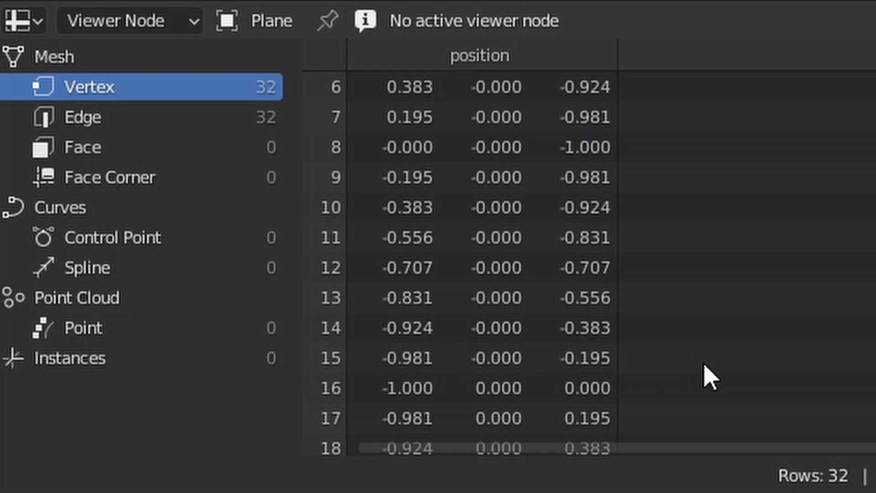
{"action": "scroll", "coordinate": [622, 348], "scroll_direction": "up", "scroll_amount": 6}
{"action": "scroll", "coordinate": [493, 387], "scroll_direction": "down", "scroll_amount": 4}
{"action": "scroll", "coordinate": [582, 401], "scroll_direction": "down", "scroll_amount": 2}
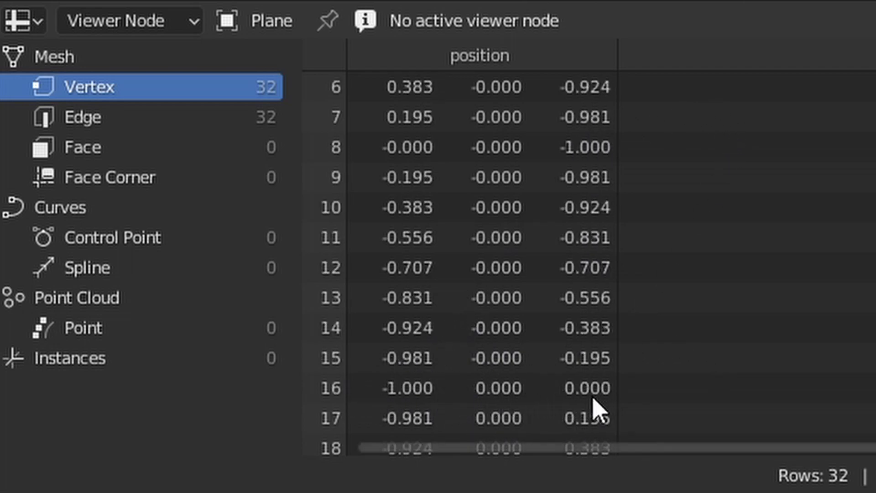
{"action": "left_click_drag", "start_coordinate": [274, 325], "coordinate": [301, 312]}
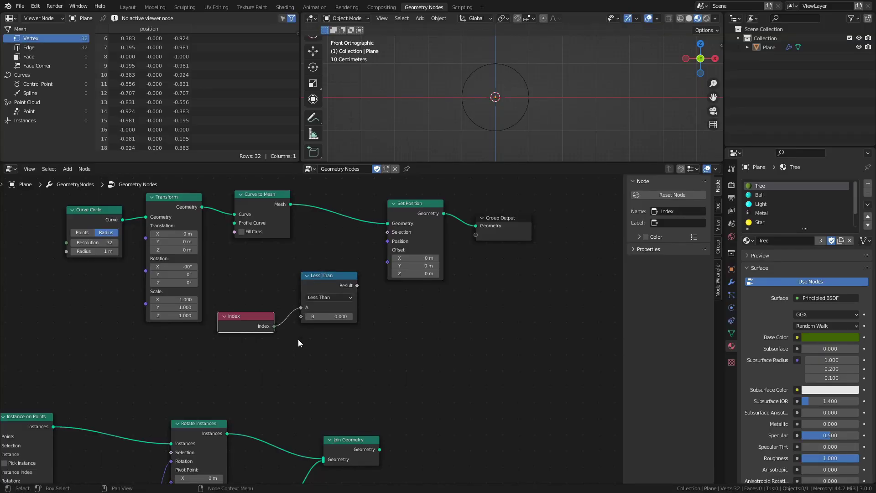
{"action": "left_click", "coordinate": [325, 316]}
{"action": "type", "text": "16"}
{"action": "key", "text": "Return"}
- Connect the Less Than result to Set Position's Selection, tidy the Less Than and Index nodes, and save the file
{"action": "left_click_drag", "start_coordinate": [391, 299], "coordinate": [401, 282]}
{"action": "left_click_drag", "start_coordinate": [445, 243], "coordinate": [447, 241]}
{"action": "left_click_drag", "start_coordinate": [363, 297], "coordinate": [349, 258]}
{"action": "left_click_drag", "start_coordinate": [270, 325], "coordinate": [269, 287]}
{"action": "key", "text": "ctrl+s"}
- Add a Combine XYZ node below the Less Than node
{"action": "key", "text": "shift+a"}
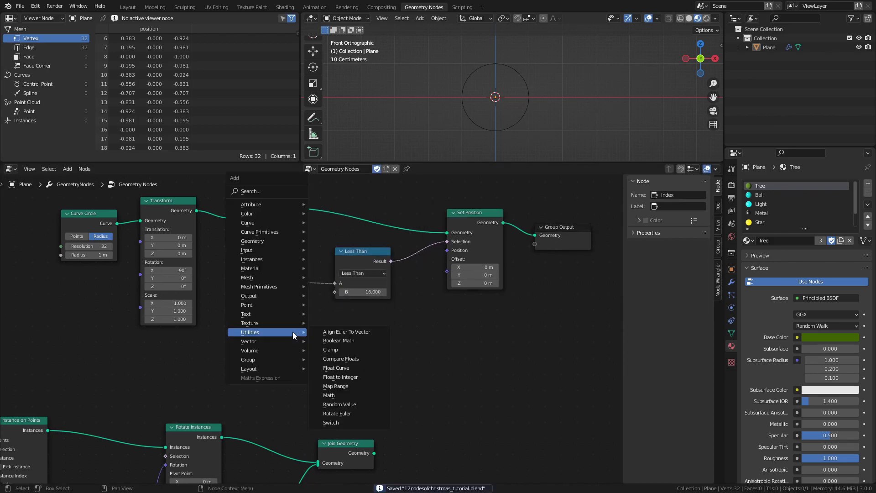
{"action": "mouse_move", "coordinate": [271, 340]}
{"action": "left_click", "coordinate": [342, 343]}
{"action": "left_click", "coordinate": [351, 318]}
- Add a Math node beside Combine XYZ and set its operation to Multiply
{"action": "key", "text": "shift+a"}
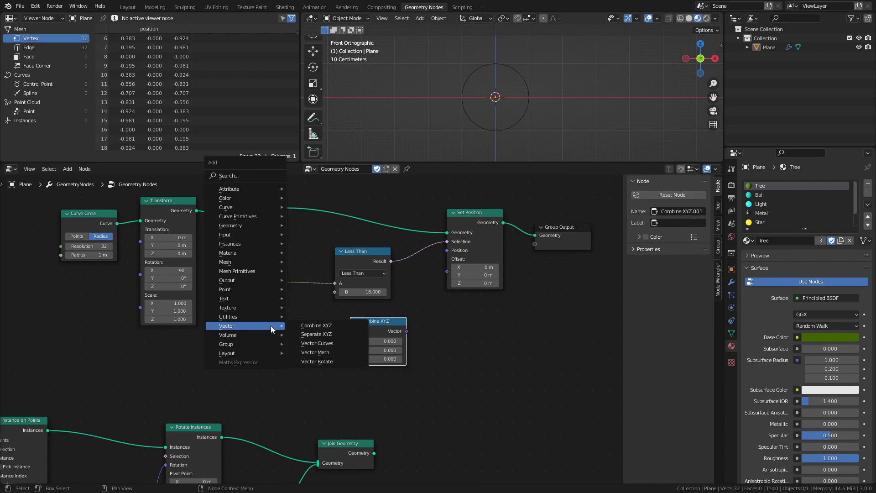
{"action": "mouse_move", "coordinate": [267, 316]}
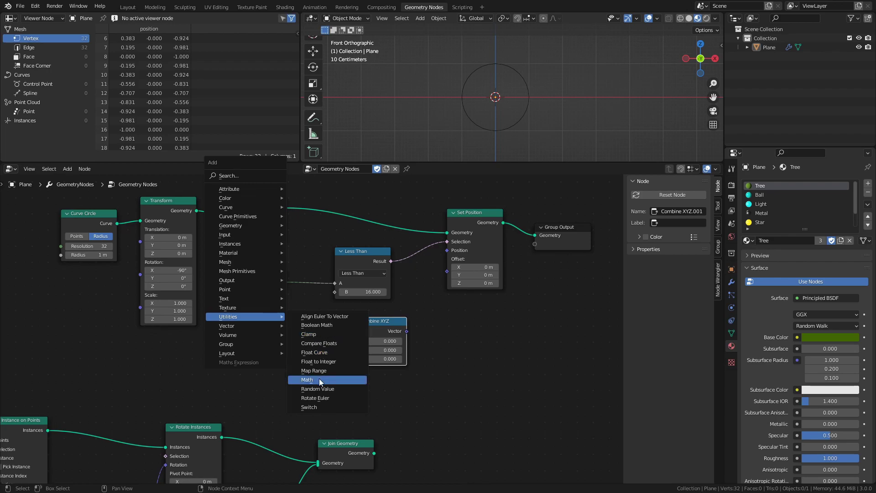
{"action": "left_click", "coordinate": [310, 379]}
{"action": "left_click", "coordinate": [321, 326]}
{"action": "left_click", "coordinate": [302, 338]}
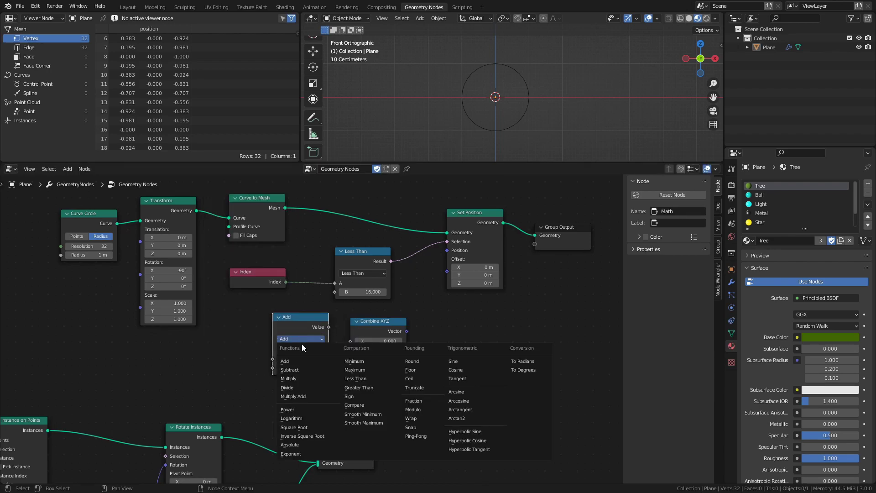
{"action": "left_click", "coordinate": [299, 377]}
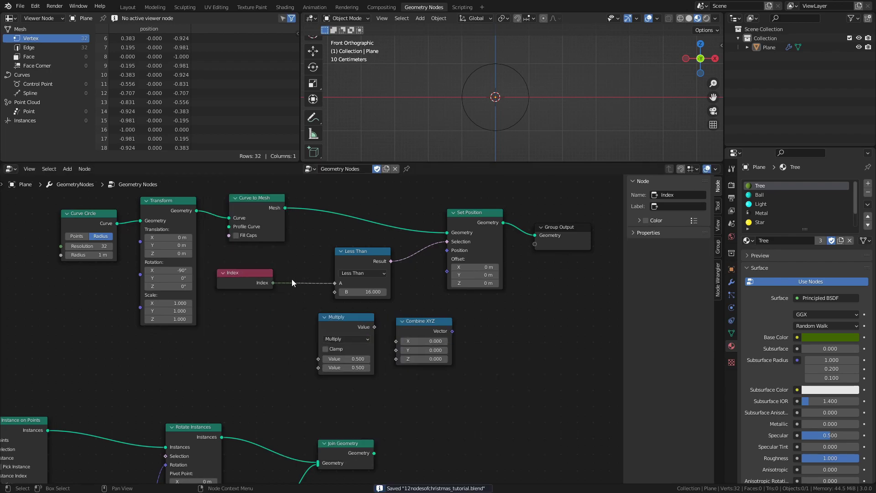
- Connect Index to the Multiply node's first value and the Multiply output to Combine XYZ's Z input
{"action": "left_click_drag", "start_coordinate": [273, 283], "coordinate": [284, 305]}
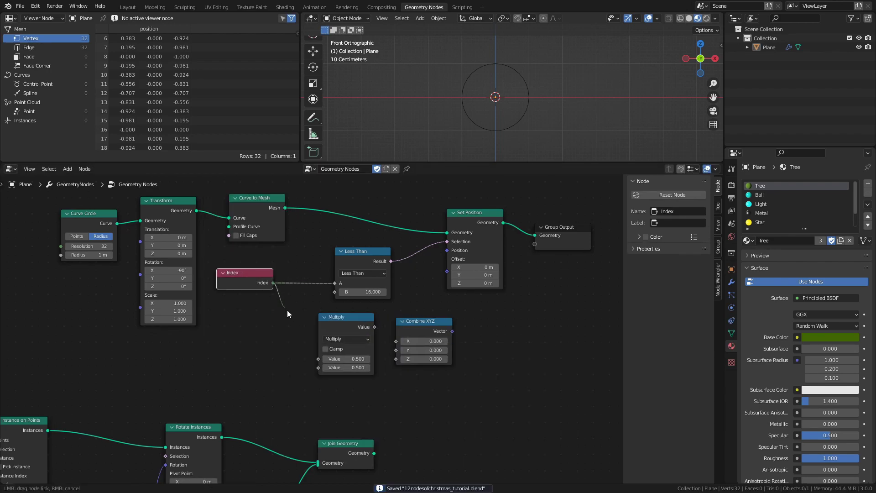
{"action": "left_click_drag", "start_coordinate": [318, 362], "coordinate": [318, 359]}
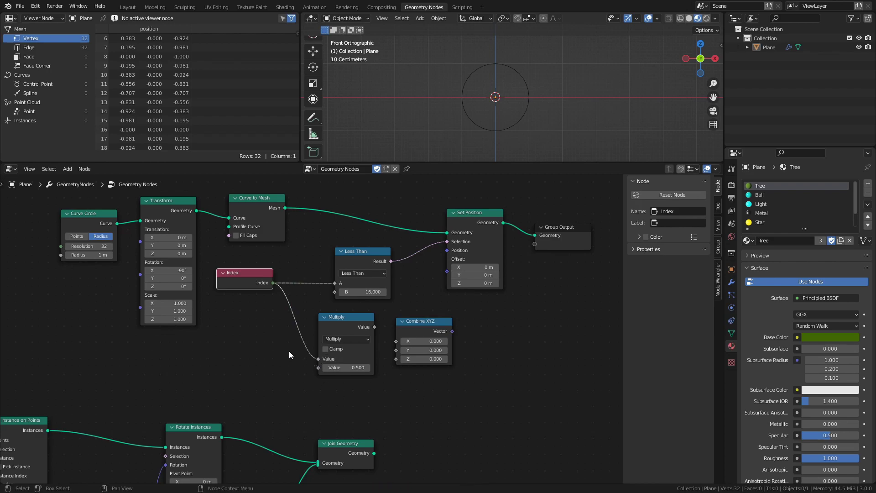
{"action": "left_click_drag", "start_coordinate": [373, 327], "coordinate": [396, 359]}
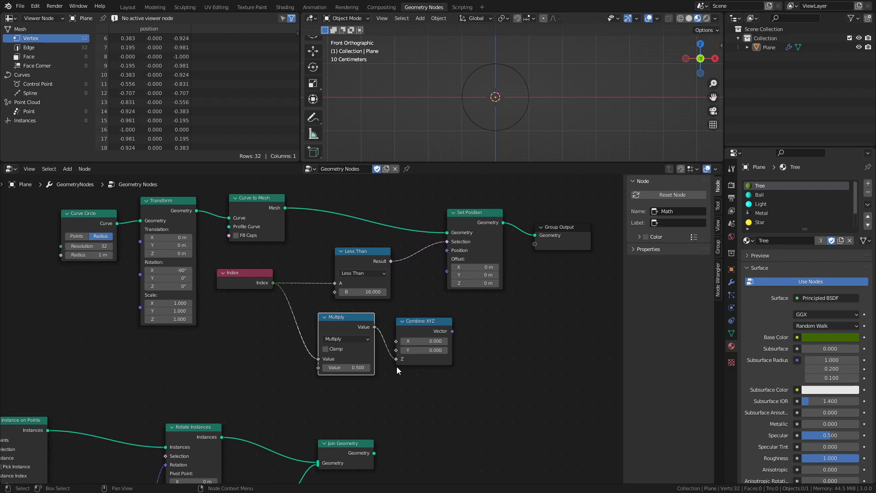
- Set Combine XYZ's X to 1 and connect its Vector output to Set Position's Position input
{"action": "left_click", "coordinate": [423, 340]}
{"action": "type", "text": "1"}
{"action": "key", "text": "Return"}
{"action": "left_click_drag", "start_coordinate": [452, 331], "coordinate": [447, 251]}
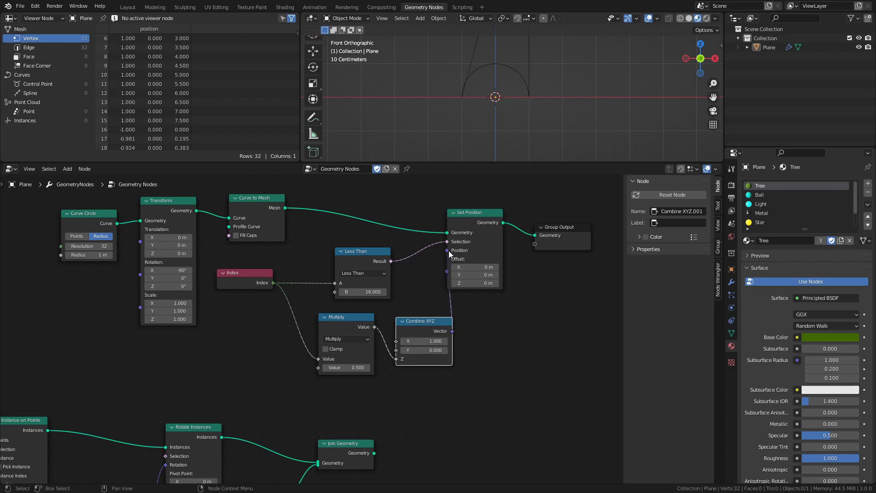
{"action": "left_click_drag", "start_coordinate": [434, 331], "coordinate": [426, 325]}
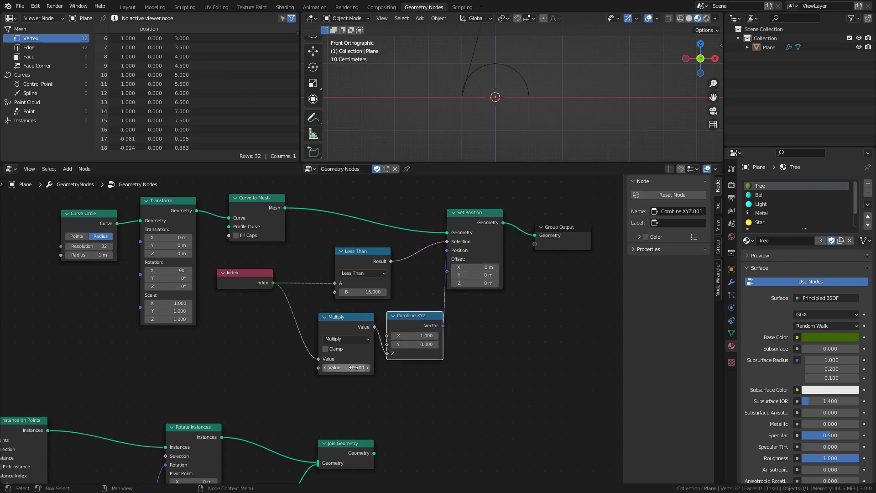
- Set the Multiply node's second value to -0.2 so the straight side extends downward
{"action": "left_click_drag", "start_coordinate": [350, 371], "coordinate": [319, 370]}
{"action": "middle_click_drag", "start_coordinate": [482, 130], "coordinate": [465, 100], "text": "shift"}
{"action": "scroll", "coordinate": [465, 104], "scroll_direction": "down", "scroll_amount": 1}
{"action": "left_click", "coordinate": [349, 367]}
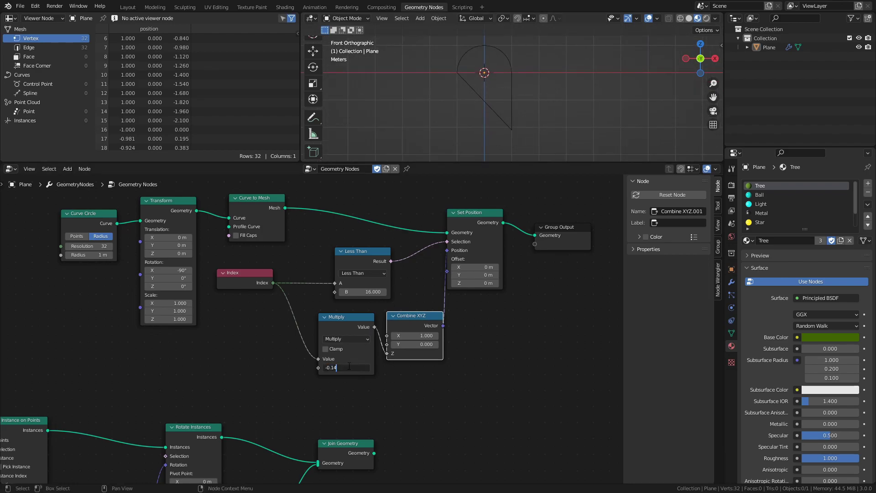
{"action": "key", "text": "ctrl+a"}
{"action": "type", "text": "-0.2"}
{"action": "key", "text": "Return"}
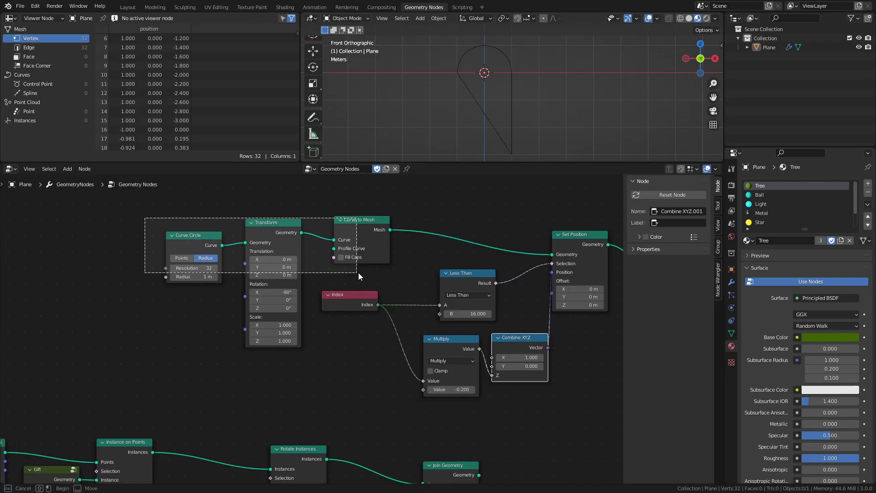
- Make room after Curve to Mesh, insert a Delete Geometry node there with its domain set to Edge, and save the file
{"action": "left_click_drag", "start_coordinate": [358, 272], "coordinate": [201, 311]}
{"action": "key", "text": "shift+a"}
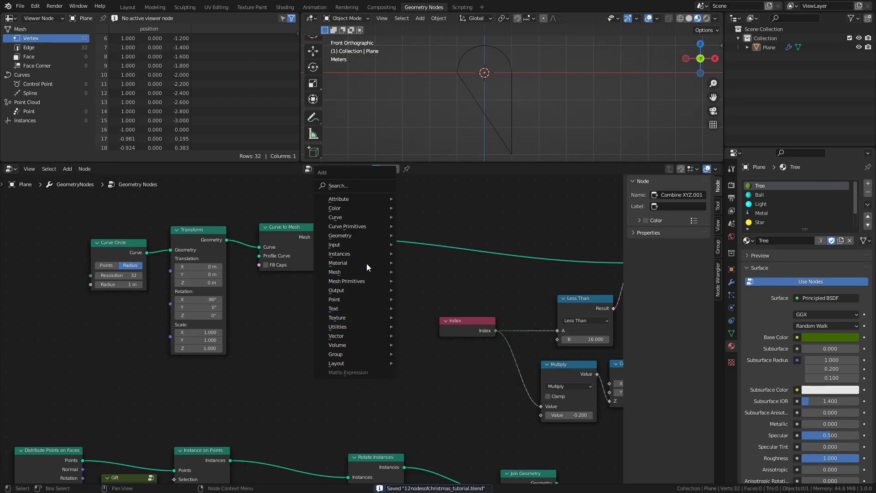
{"action": "mouse_move", "coordinate": [364, 231]}
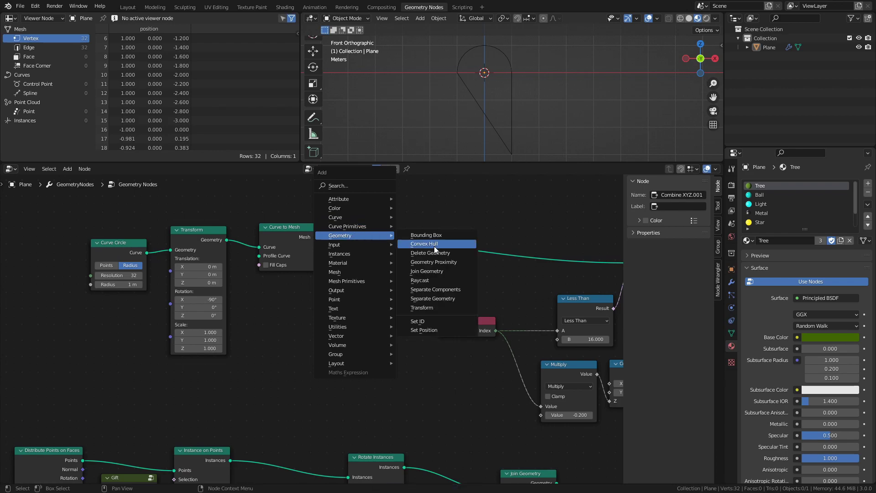
{"action": "left_click", "coordinate": [434, 254]}
{"action": "left_click", "coordinate": [379, 217]}
{"action": "left_click", "coordinate": [405, 242]}
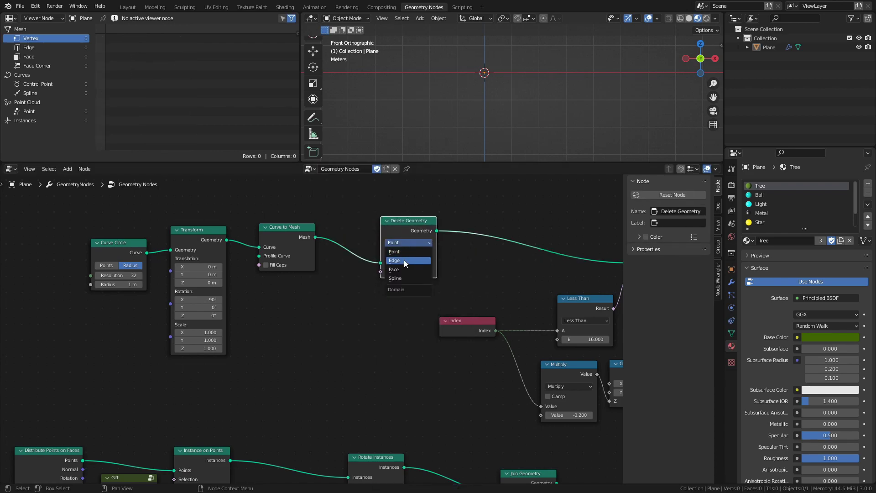
{"action": "left_click", "coordinate": [404, 259]}
{"action": "left_click", "coordinate": [380, 325]}
{"action": "key", "text": "ctrl+s"}
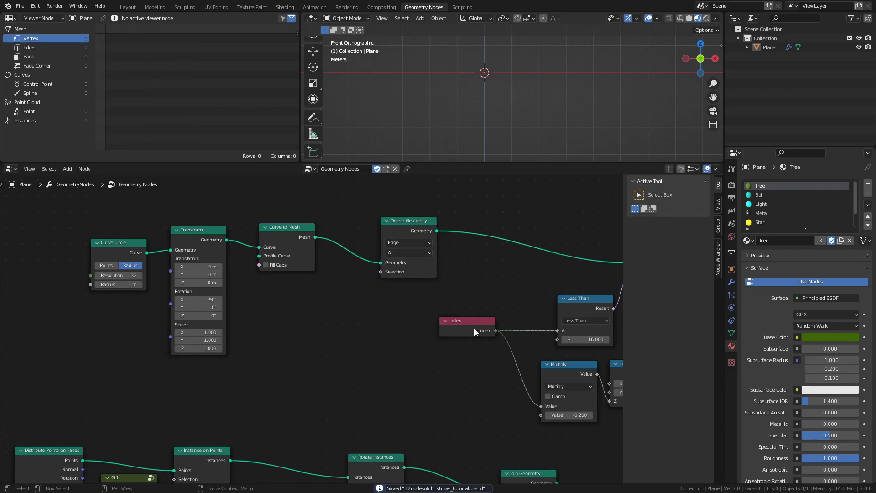
- Duplicate the Index node and place the copy below Curve to Mesh
{"action": "left_click", "coordinate": [474, 328]}
{"action": "key", "text": "shift+d"}
{"action": "left_click", "coordinate": [288, 335]}
- Add a Compare Floats node set to Equal and connect the duplicated Index node to its A input
{"action": "key", "text": "shift+a"}
{"action": "mouse_move", "coordinate": [355, 349]}
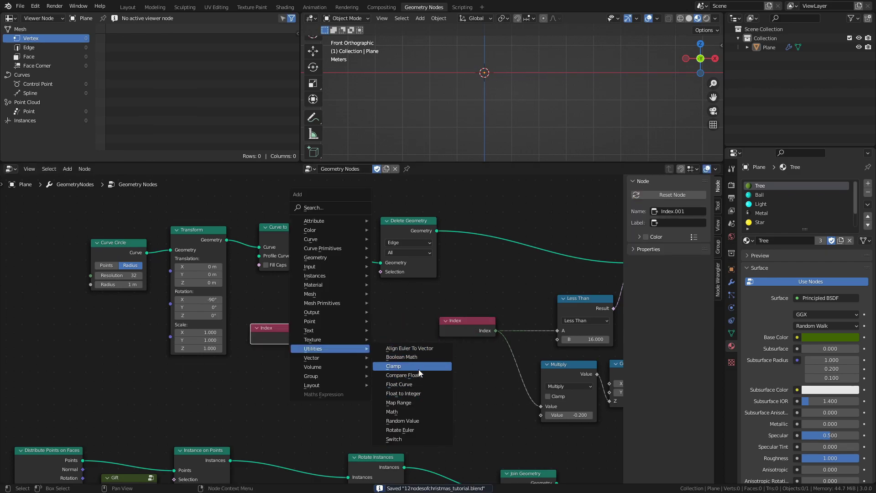
{"action": "left_click", "coordinate": [418, 374]}
{"action": "left_click", "coordinate": [375, 330]}
{"action": "left_click", "coordinate": [349, 319]}
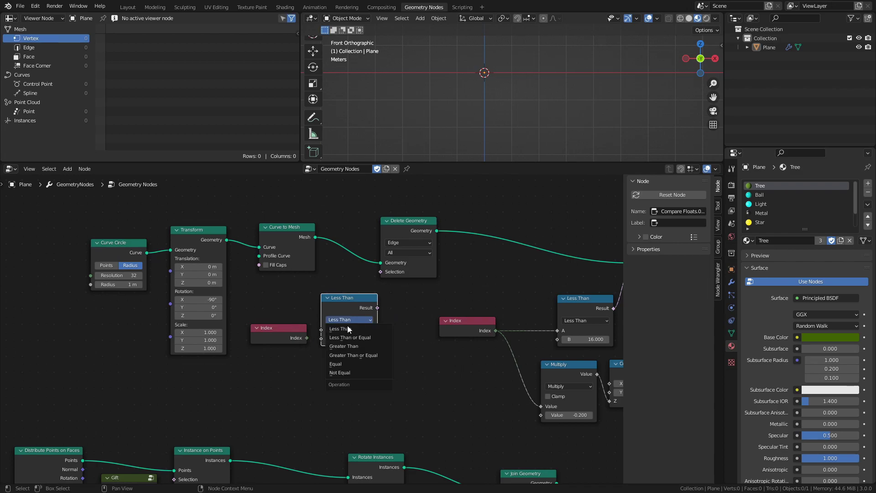
{"action": "left_click", "coordinate": [354, 363]}
{"action": "left_click_drag", "start_coordinate": [308, 338], "coordinate": [321, 329]}
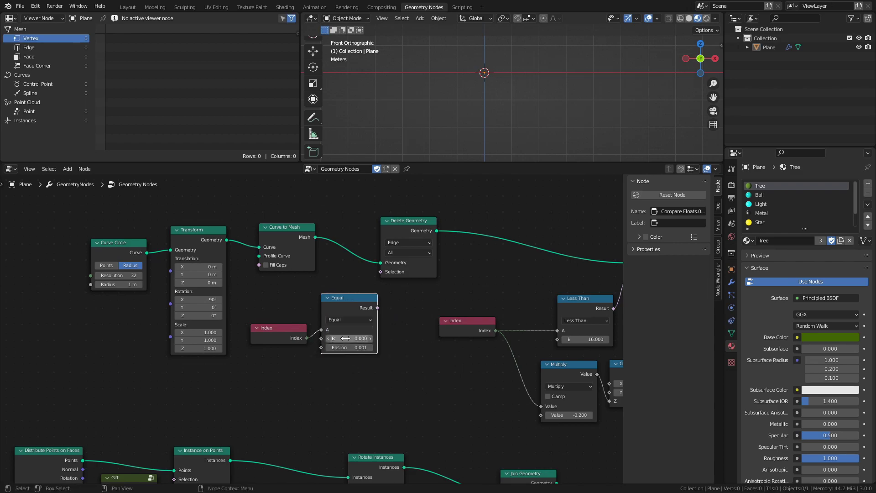
- Set the Equal node's B value to 15 and connect its result to the Delete Geometry node's Selection
{"action": "type", "text": "5"}
{"action": "key", "text": "Return"}
{"action": "left_click_drag", "start_coordinate": [378, 309], "coordinate": [381, 273]}
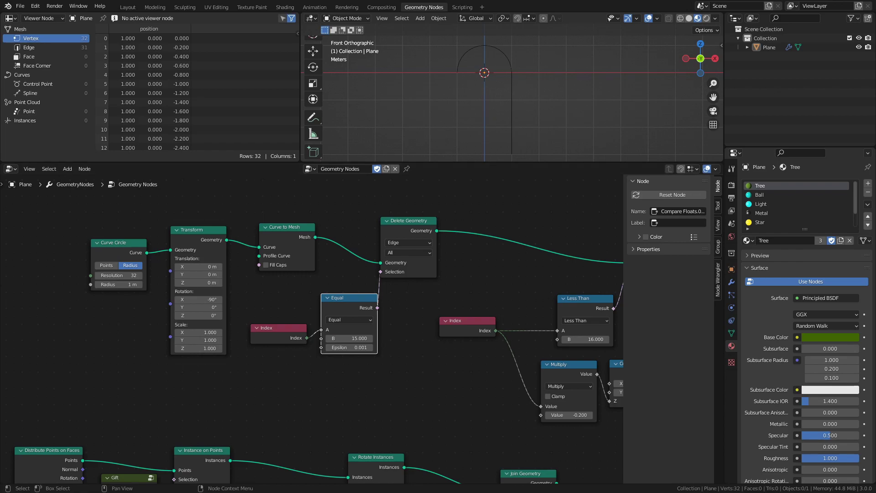
- Make room before Group Output and insert a Mesh to Curve node after Set Position
{"action": "scroll", "coordinate": [313, 395], "scroll_direction": "right", "scroll_amount": 10, "text": "ctrl"}
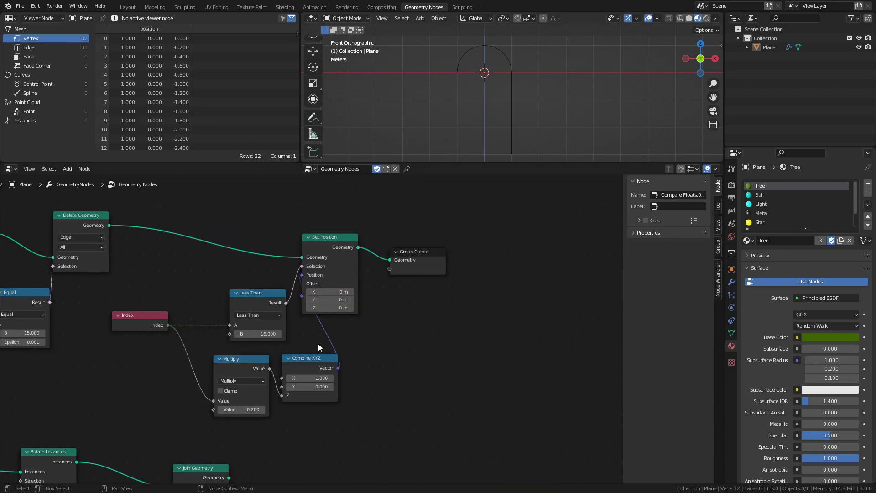
{"action": "left_click_drag", "start_coordinate": [309, 305], "coordinate": [477, 287]}
{"action": "key", "text": "shift+a"}
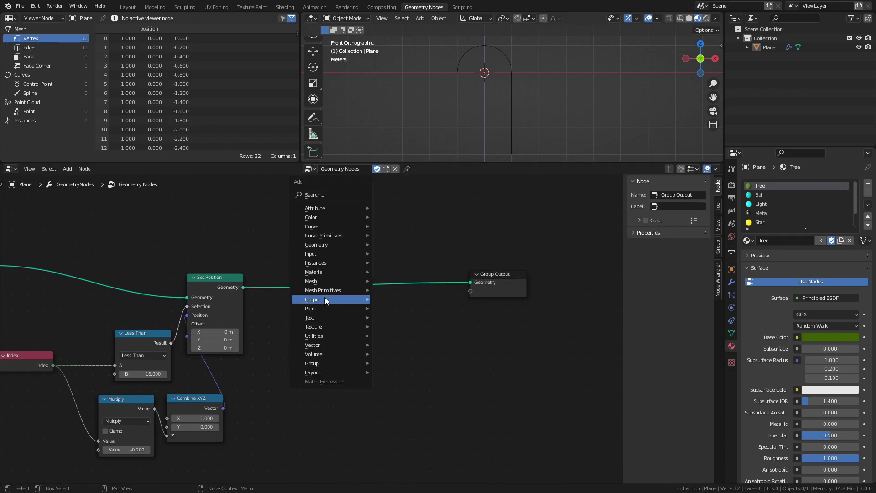
{"action": "mouse_move", "coordinate": [326, 278]}
{"action": "left_click", "coordinate": [399, 289]}
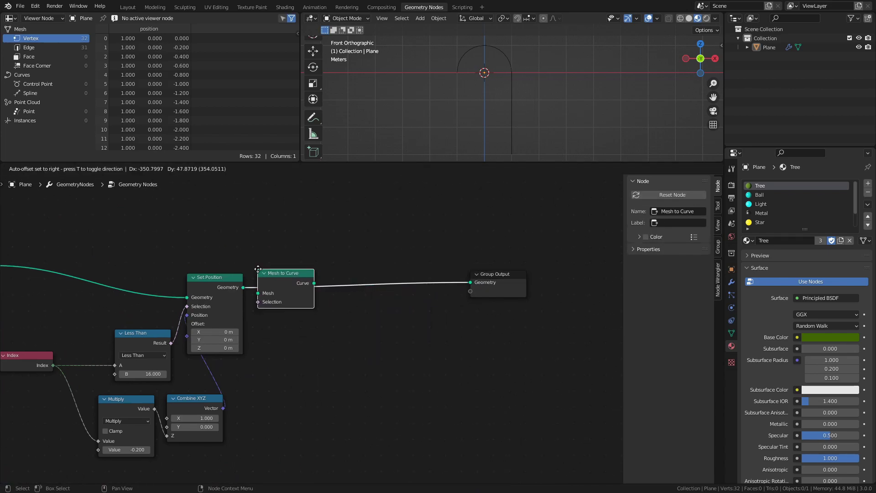
{"action": "left_click", "coordinate": [326, 297]}
- Insert a Curve to Mesh node between Mesh to Curve and Group Output, with Fill Caps enabled
{"action": "key", "text": "shift+a"}
{"action": "mouse_move", "coordinate": [333, 239]}
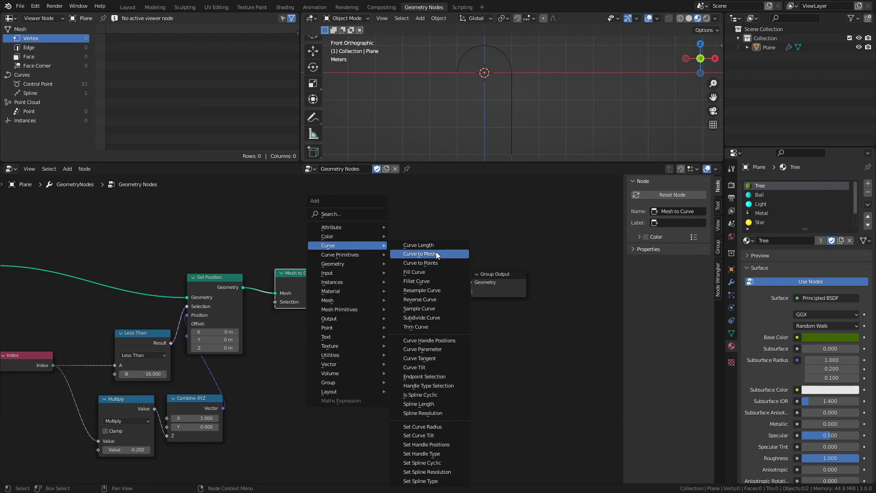
{"action": "left_click", "coordinate": [435, 251]}
{"action": "left_click", "coordinate": [362, 262]}
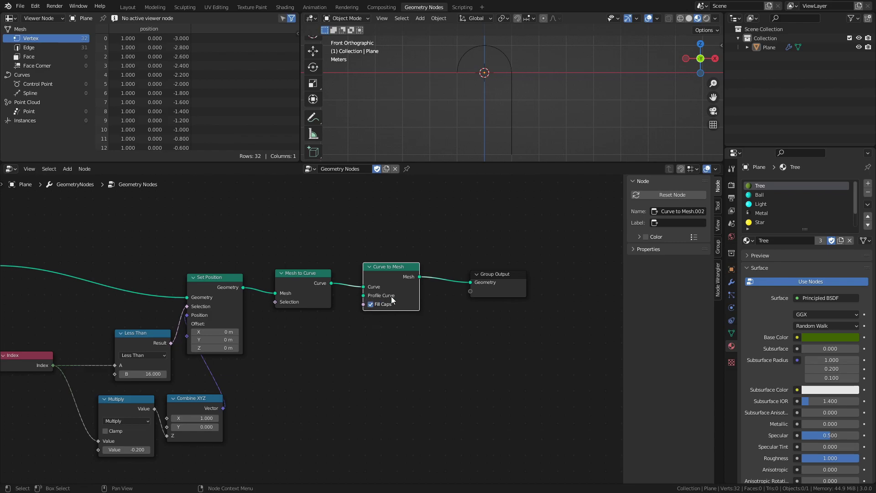
- Add a Curve Circle node, connect it to the new Curve to Mesh node's Profile Curve, and save the file
{"action": "key", "text": "shift+a"}
{"action": "mouse_move", "coordinate": [369, 338]}
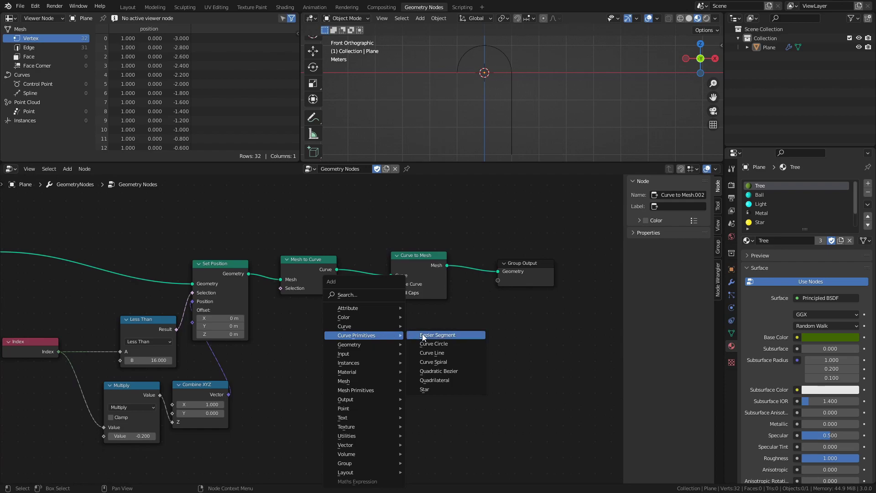
{"action": "left_click", "coordinate": [437, 343]}
{"action": "left_click", "coordinate": [287, 313]}
{"action": "left_click_drag", "start_coordinate": [344, 329], "coordinate": [350, 322]}
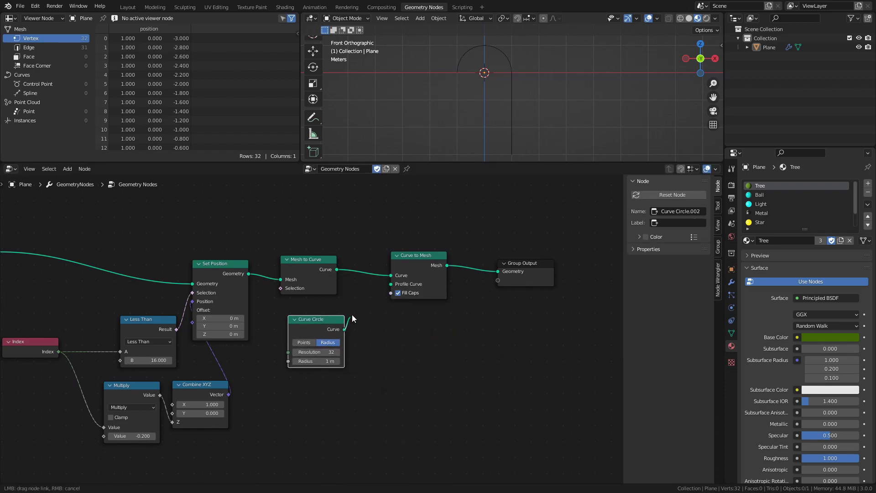
{"action": "left_click_drag", "start_coordinate": [390, 287], "coordinate": [391, 283]}
{"action": "key", "text": "ctrl+s"}
- Set the profile Curve Circle's radius to 0.46 m and check the tube in the viewport
{"action": "left_click_drag", "start_coordinate": [319, 361], "coordinate": [297, 360]}
{"action": "middle_click_drag", "start_coordinate": [485, 125], "coordinate": [331, 130]}
{"action": "key", "text": "KP_1"}
- Insert a Transform node between the last Curve to Mesh node and Group Output
{"action": "left_click_drag", "start_coordinate": [531, 276], "coordinate": [479, 308]}
{"action": "key", "text": "shift+a"}
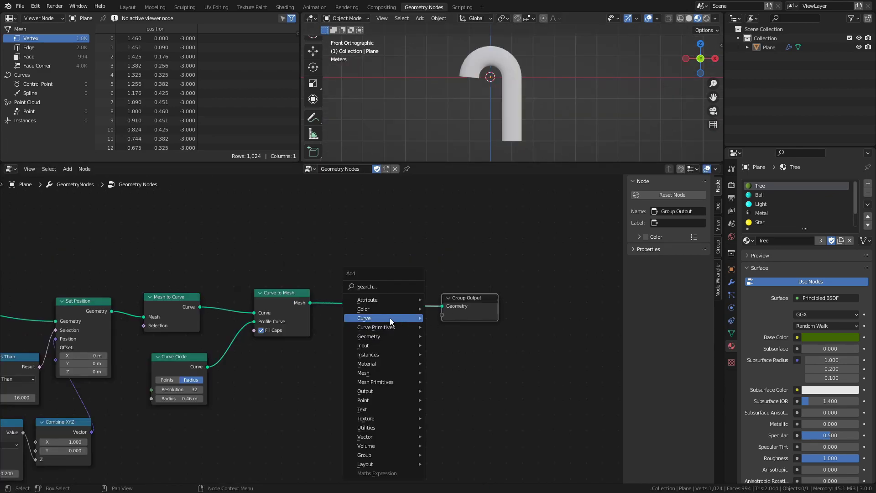
{"action": "left_click", "coordinate": [388, 287]}
{"action": "type", "text": "tr"}
{"action": "key", "text": "Return"}
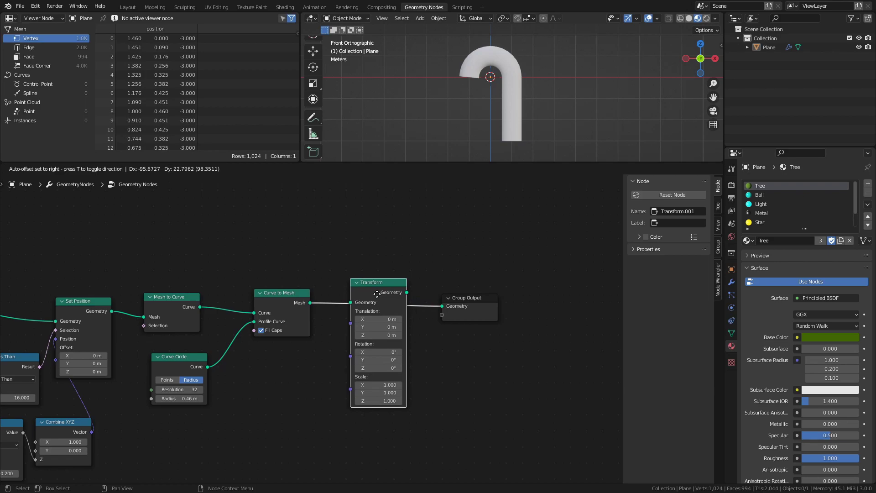
{"action": "left_click", "coordinate": [377, 294]}
- Set the final Transform's translation to X -1 m and Z 2.96 m so the cane stands on the origin, then save the file
{"action": "left_click_drag", "start_coordinate": [379, 335], "coordinate": [357, 319]}
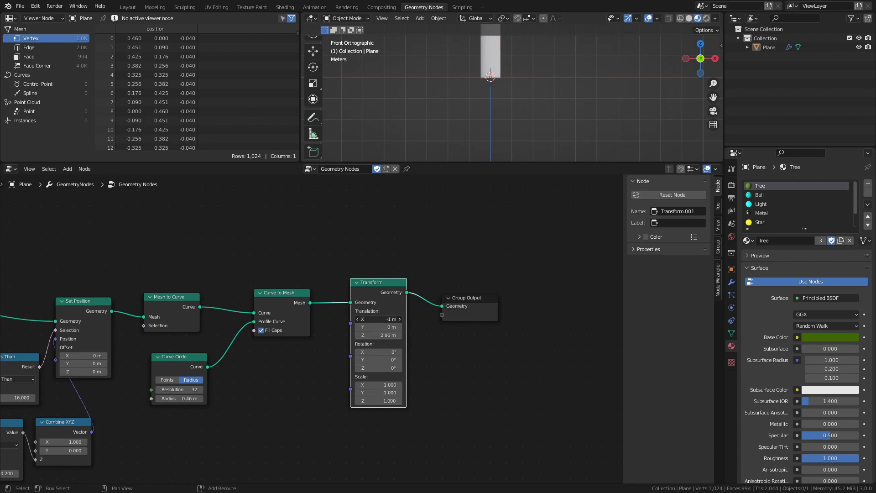
{"action": "scroll", "coordinate": [481, 138], "scroll_direction": "down", "scroll_amount": 3}
{"action": "middle_click_drag", "start_coordinate": [481, 138], "coordinate": [506, 146]}
{"action": "key", "text": "Home"}
{"action": "key", "text": "ctrl+s"}
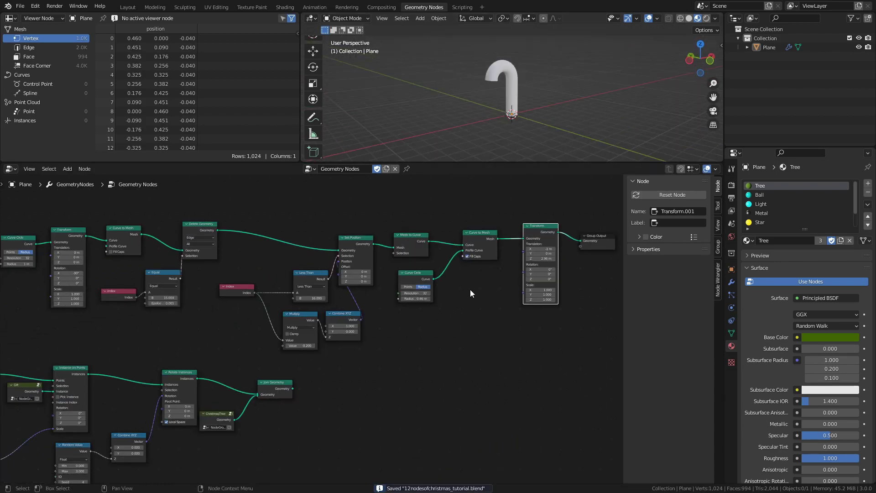
- Group all the cane-building nodes, return to the main node tree, and label the group CandyCane
{"action": "left_click_drag", "start_coordinate": [85, 235], "coordinate": [472, 328]}
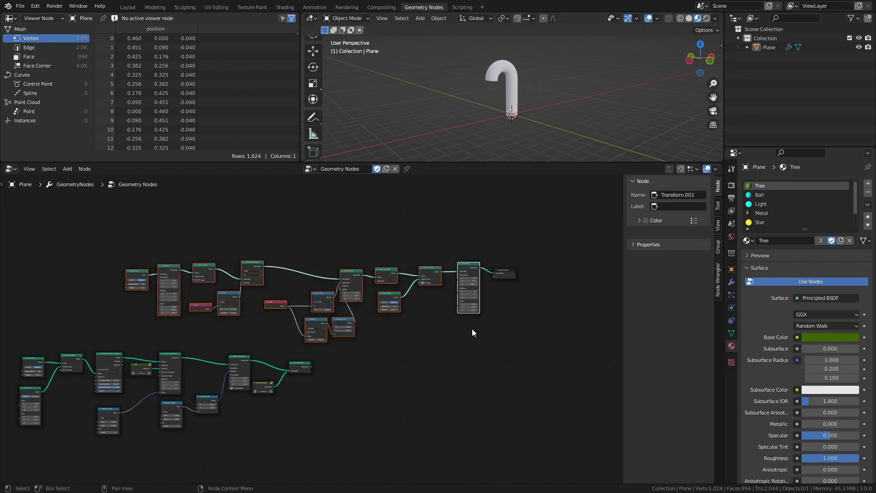
{"action": "key", "text": "ctrl+g"}
{"action": "scroll", "coordinate": [453, 333], "scroll_direction": "up", "scroll_amount": 3}
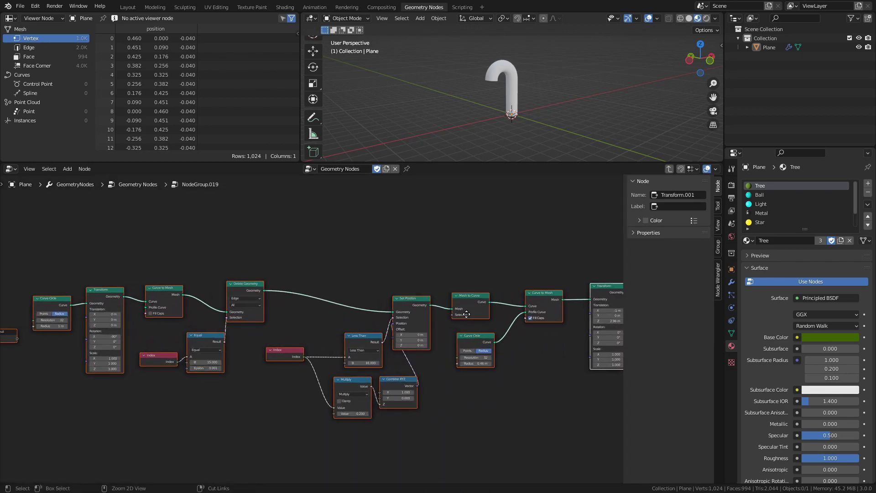
{"action": "left_click", "coordinate": [670, 169]}
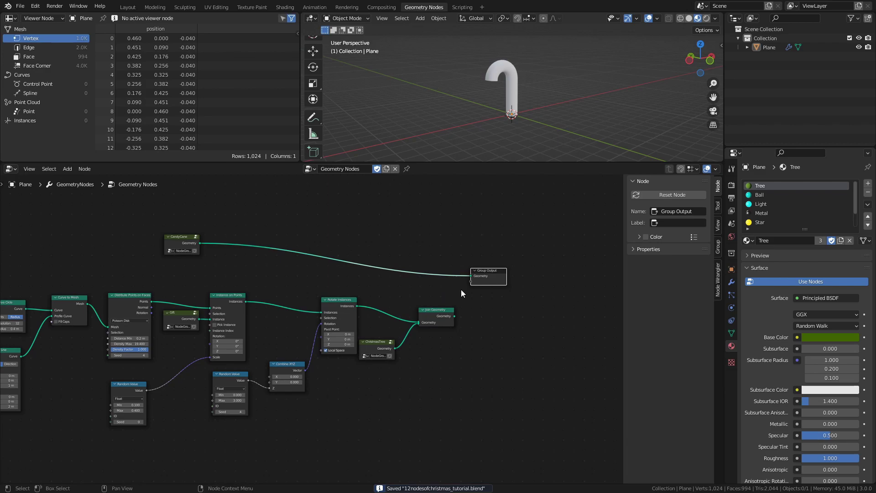
- Reconnect Join Geometry to Group Output and add the CandyCane group's geometry to the Join Geometry input
{"action": "left_click_drag", "start_coordinate": [453, 315], "coordinate": [472, 276]}
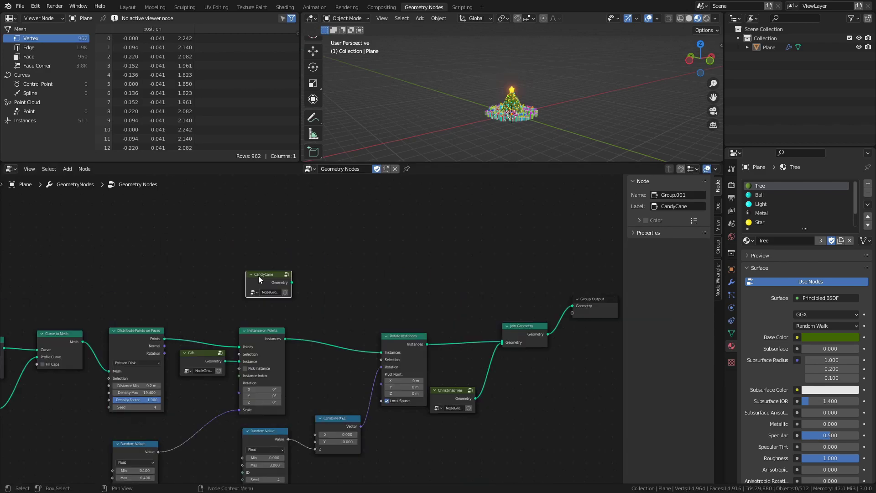
{"action": "left_click_drag", "start_coordinate": [258, 276], "coordinate": [502, 338]}
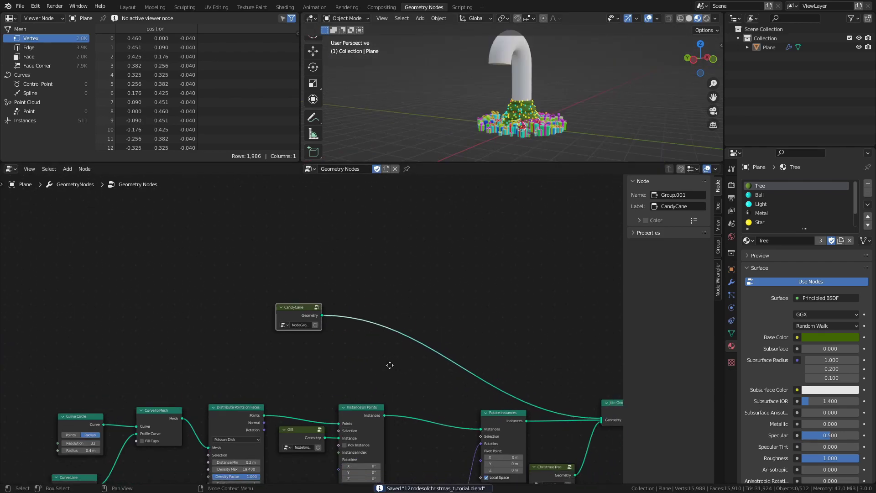
- Insert a Transform node on the link between the CandyCane group and Join Geometry
{"action": "middle_click_drag", "start_coordinate": [389, 364], "coordinate": [329, 357]}
{"action": "left_click_drag", "start_coordinate": [249, 303], "coordinate": [183, 279]}
{"action": "key", "text": "shift+a"}
{"action": "left_click", "coordinate": [284, 281]}
{"action": "type", "text": "t"}
{"action": "key", "text": "Return"}
{"action": "left_click", "coordinate": [288, 366]}
- Set the candy cane Transform's X translation to 1.36 m and its scale to 0.240 on all axes
{"action": "scroll", "coordinate": [435, 322], "scroll_direction": "up", "scroll_amount": 3}
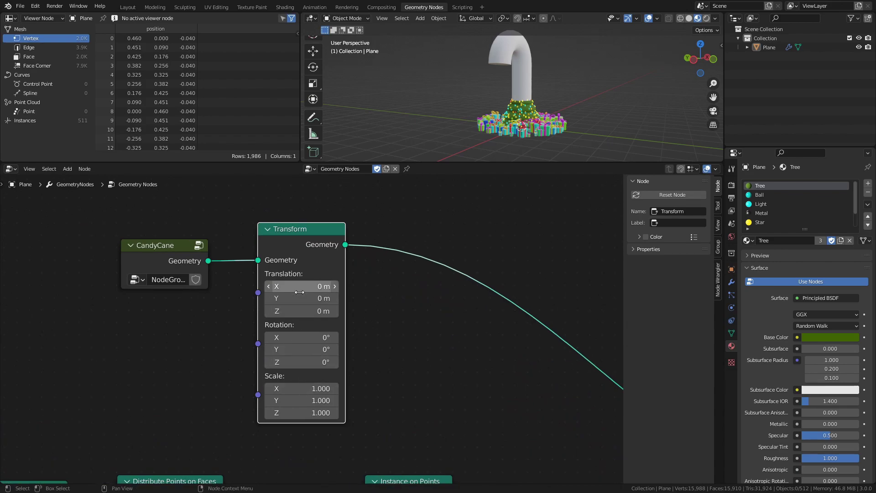
{"action": "left_click_drag", "start_coordinate": [301, 286], "coordinate": [337, 286]}
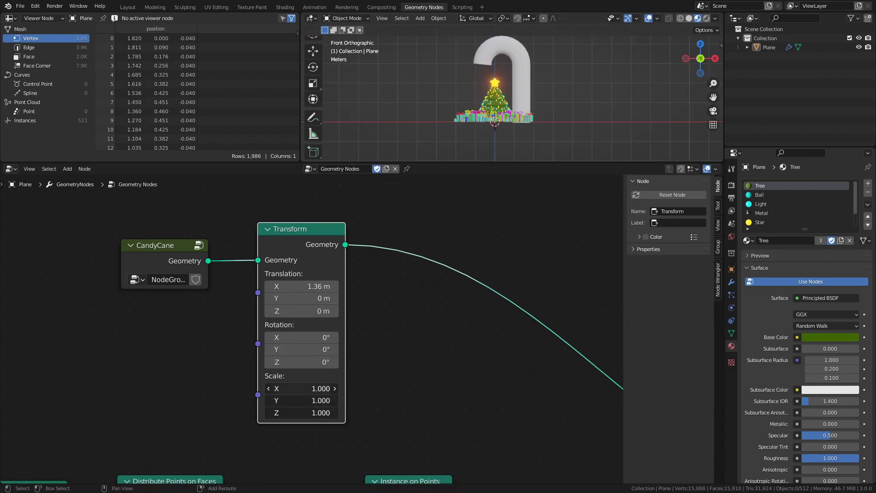
{"action": "left_click_drag", "start_coordinate": [301, 388], "coordinate": [273, 388]}
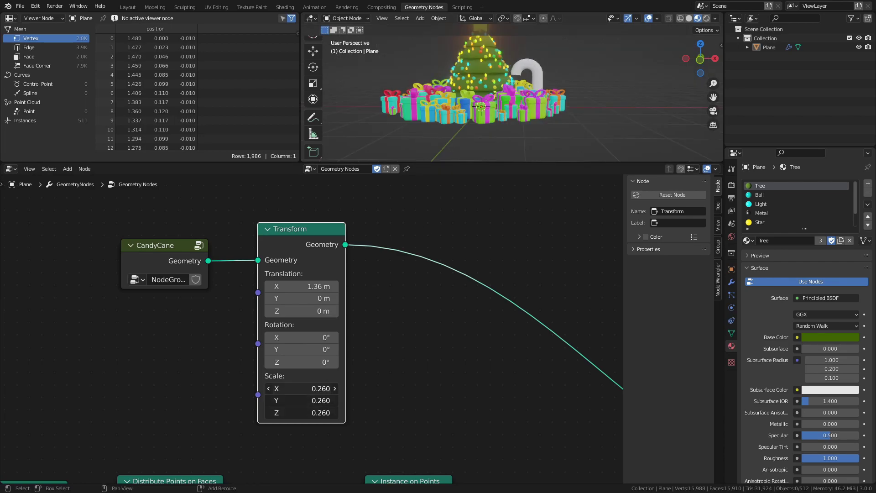
{"action": "left_click_drag", "start_coordinate": [301, 389], "coordinate": [291, 389]}
{"action": "middle_click_drag", "start_coordinate": [388, 128], "coordinate": [396, 137]}
- Tilt and turn the candy cane by setting its Transform rotation to Y 18.4° and Z 55.4°
{"action": "left_click_drag", "start_coordinate": [299, 363], "coordinate": [326, 362]}
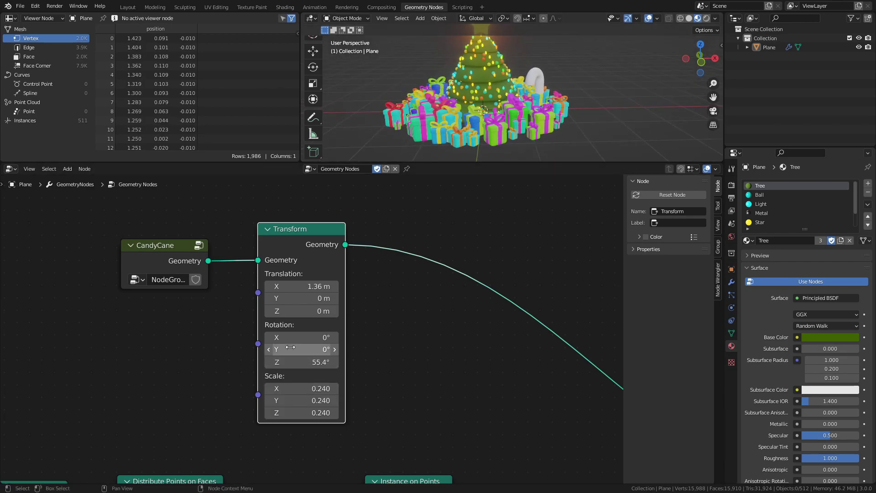
{"action": "left_click_drag", "start_coordinate": [296, 337], "coordinate": [321, 349]}
{"action": "key", "text": "ctrl+z"}
{"action": "key", "text": "ctrl+z"}
{"action": "left_click_drag", "start_coordinate": [301, 363], "coordinate": [325, 363]}
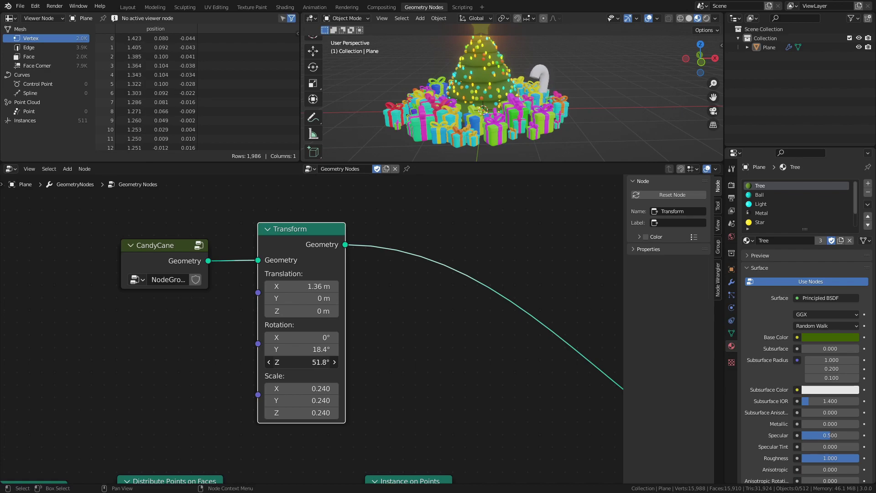
- Reposition the candy cane at X 1.18 m and Y 0.32 m, then save the file
{"action": "left_click_drag", "start_coordinate": [306, 286], "coordinate": [320, 298]}
{"action": "middle_click_drag", "start_coordinate": [579, 103], "coordinate": [583, 79]}
{"action": "key", "text": "ctrl+s"}
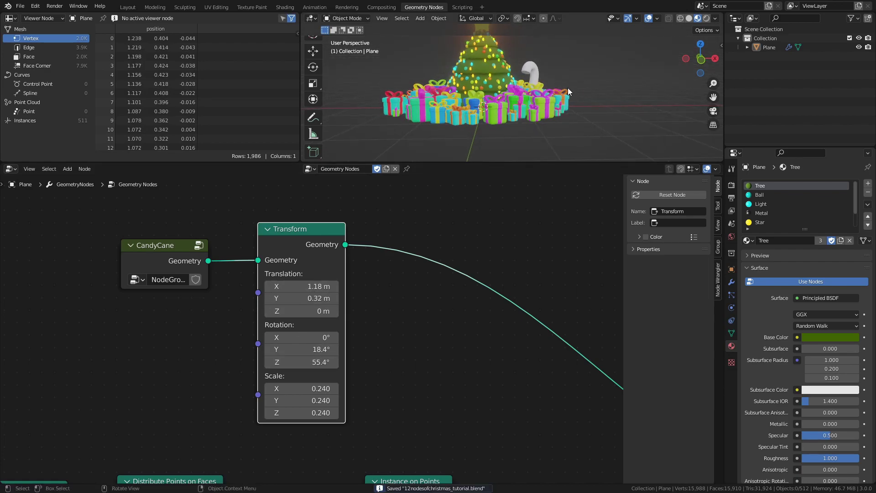
- Duplicate the Join Geometry node and insert the copy between the candy cane Transform and the original Join Geometry
{"action": "scroll", "coordinate": [347, 315], "scroll_direction": "down", "scroll_amount": 4}
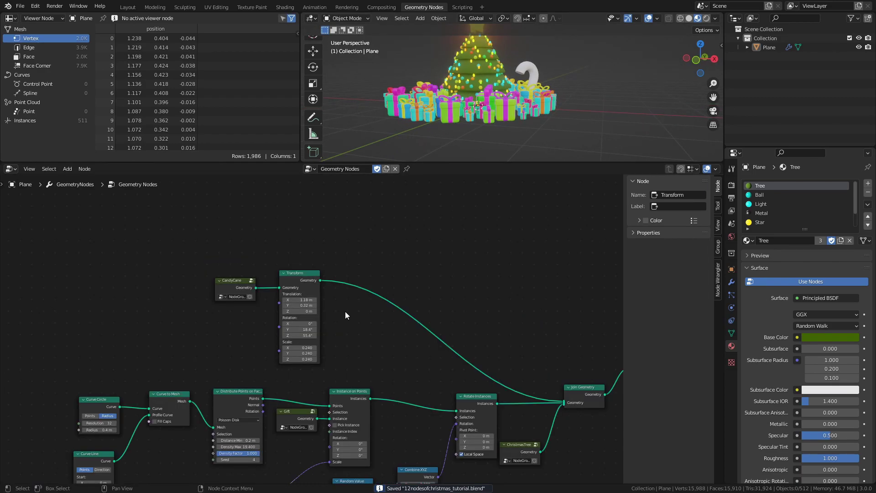
{"action": "left_click", "coordinate": [587, 391]}
{"action": "key", "text": "shift+d"}
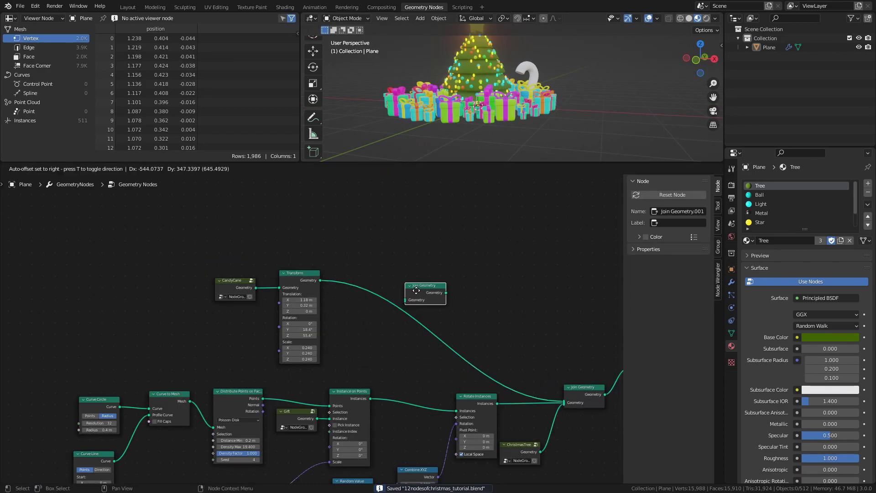
{"action": "left_click", "coordinate": [432, 295]}
{"action": "left_click_drag", "start_coordinate": [433, 296], "coordinate": [415, 311]}
- Duplicate the CandyCane group with its Transform and connect the copy to the new Join Geometry node
{"action": "left_click_drag", "start_coordinate": [200, 248], "coordinate": [328, 331]}
{"action": "key", "text": "g"}
{"action": "left_click", "coordinate": [299, 263]}
{"action": "key", "text": "shift+d"}
{"action": "left_click", "coordinate": [322, 327]}
{"action": "left_click_drag", "start_coordinate": [294, 291], "coordinate": [388, 316]}
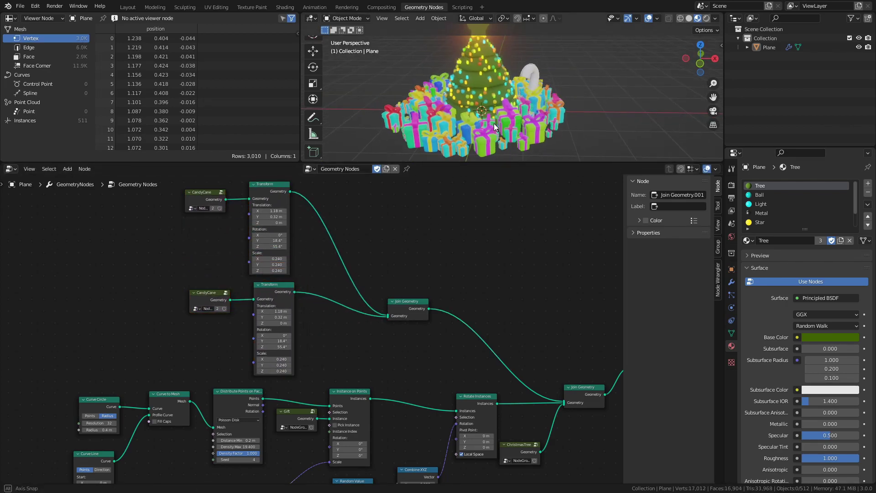
- Place the second candy cane on the tree's opposite side using a negative X translation, Y rotation 10.2° and scale 0.280
{"action": "mouse_move", "coordinate": [274, 311]}
{"action": "left_mouse_down"}
{"action": "mouse_move", "coordinate": [246, 311]}
{"action": "mouse_move", "coordinate": [274, 313]}
{"action": "left_mouse_up"}
{"action": "left_click_drag", "start_coordinate": [273, 347], "coordinate": [283, 371]}
{"action": "middle_click_drag", "start_coordinate": [484, 105], "coordinate": [493, 105]}
{"action": "middle_click_drag", "start_coordinate": [492, 105], "coordinate": [493, 106], "text": "alt"}
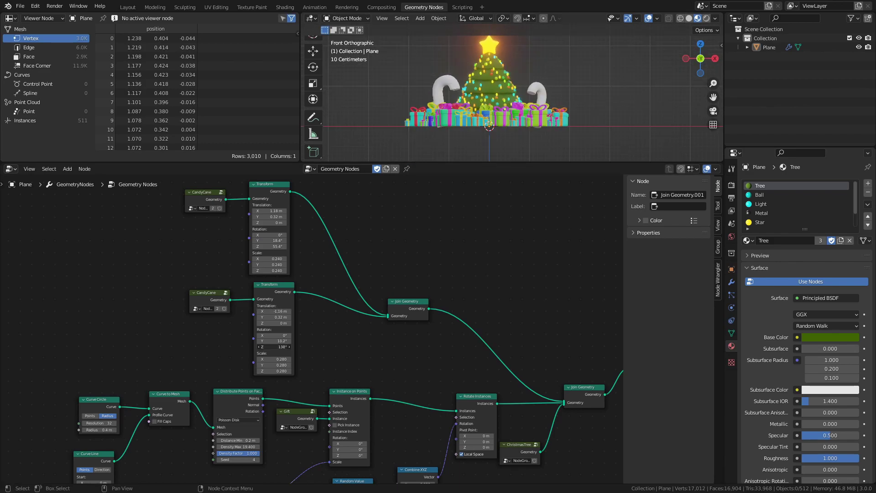
- Adjust the second candy cane's tilt, set its Z rotation to 118°, and save the file
{"action": "left_click_drag", "start_coordinate": [274, 347], "coordinate": [263, 347]}
{"action": "middle_click_drag", "start_coordinate": [525, 105], "coordinate": [575, 102]}
{"action": "key", "text": "ctrl+s"}
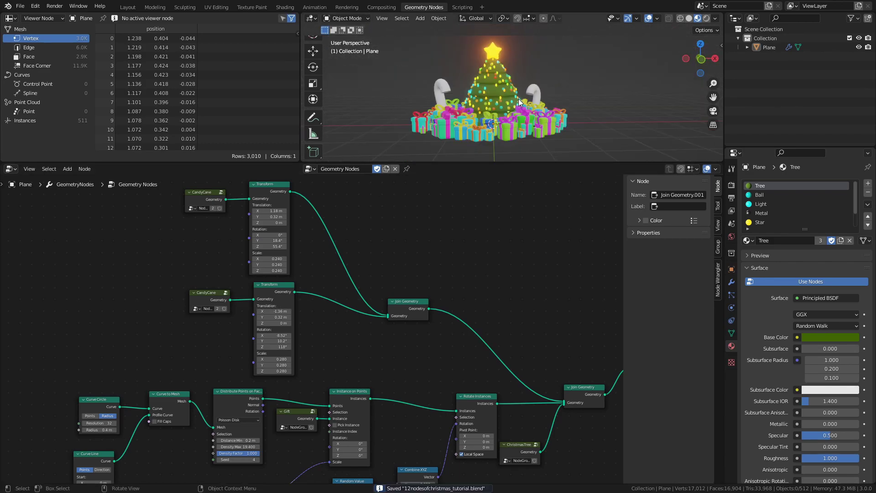
- Group both CandyCane nodes, their Transforms and their Join Geometry node, then return to the main node tree
{"action": "scroll", "coordinate": [315, 326], "scroll_direction": "down", "scroll_amount": 2}
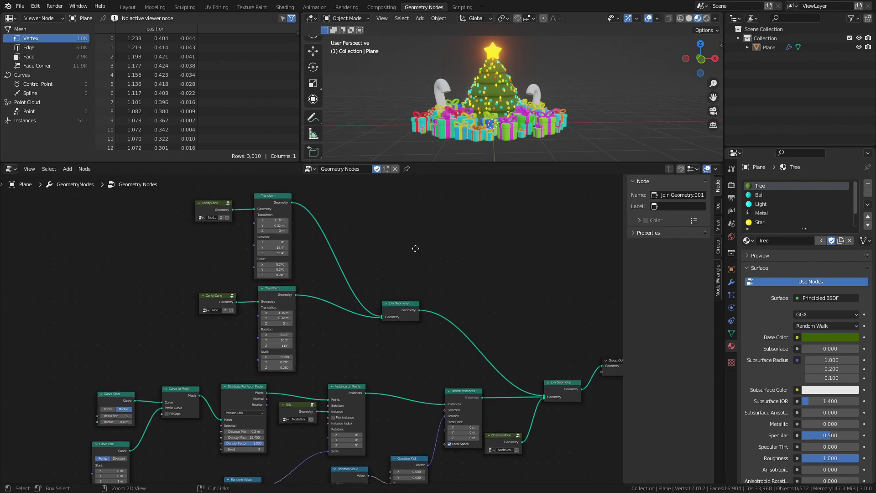
{"action": "left_click_drag", "start_coordinate": [154, 208], "coordinate": [403, 341]}
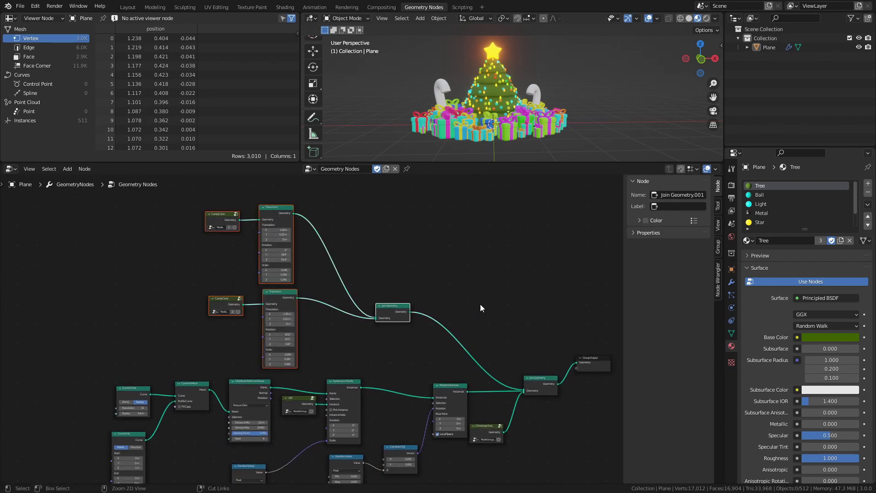
{"action": "key", "text": "ctrl+g"}
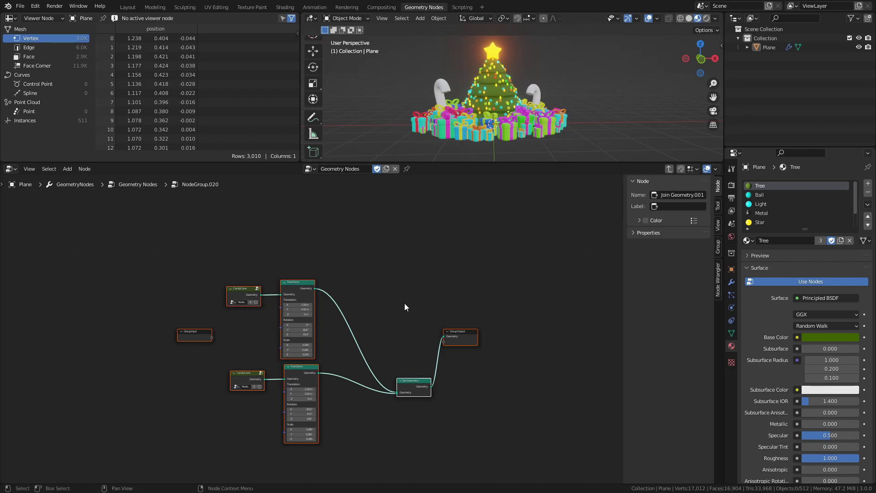
{"action": "left_click", "coordinate": [668, 169]}
- Move the new candy cane group just below the main Join Geometry node
{"action": "scroll", "coordinate": [373, 342], "scroll_direction": "up", "scroll_amount": 4}
{"action": "left_click_drag", "start_coordinate": [301, 190], "coordinate": [330, 330]}
{"action": "middle_click_drag", "start_coordinate": [329, 330], "coordinate": [280, 292]}
{"action": "left_click_drag", "start_coordinate": [245, 234], "coordinate": [403, 354]}
- Label the new group CandyCanes and save the file
{"action": "left_click", "coordinate": [680, 206]}
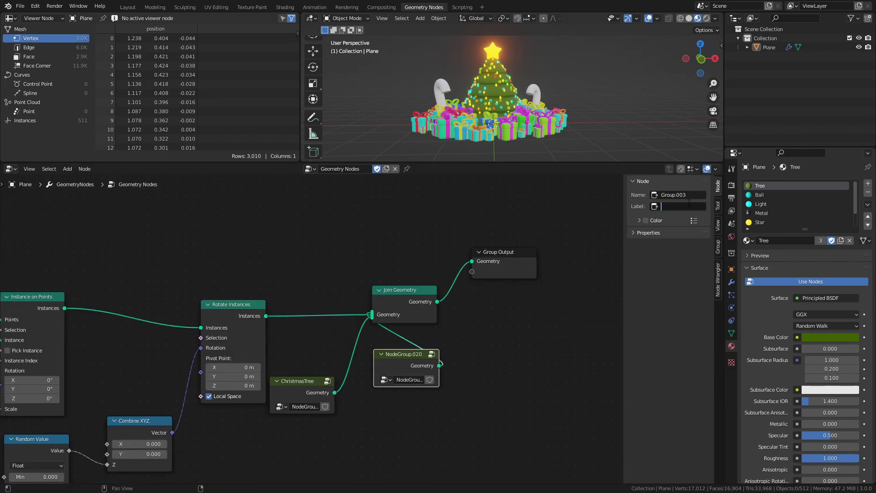
{"action": "type", "text": "CandyCanes"}
{"action": "key", "text": "Return"}
{"action": "key", "text": "ctrl+s"}
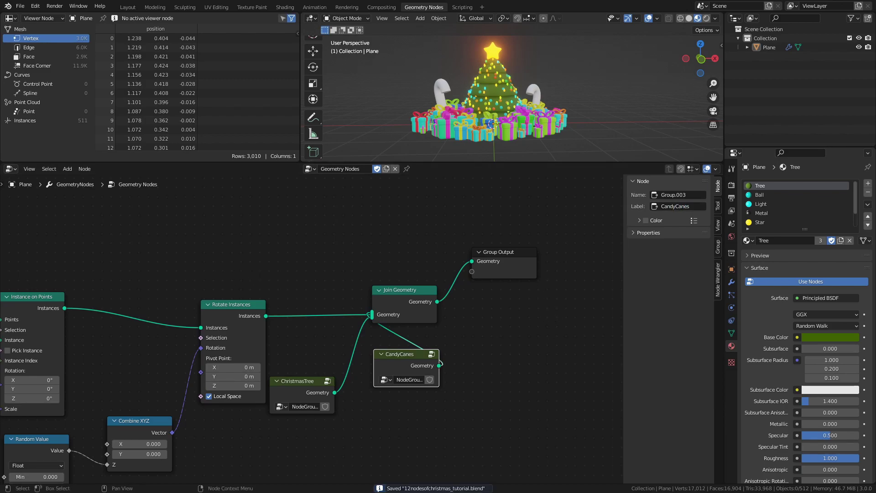
- Add a new material slot with a new material named CandyCane to the Plane and save the file
{"action": "left_click", "coordinate": [483, 362]}
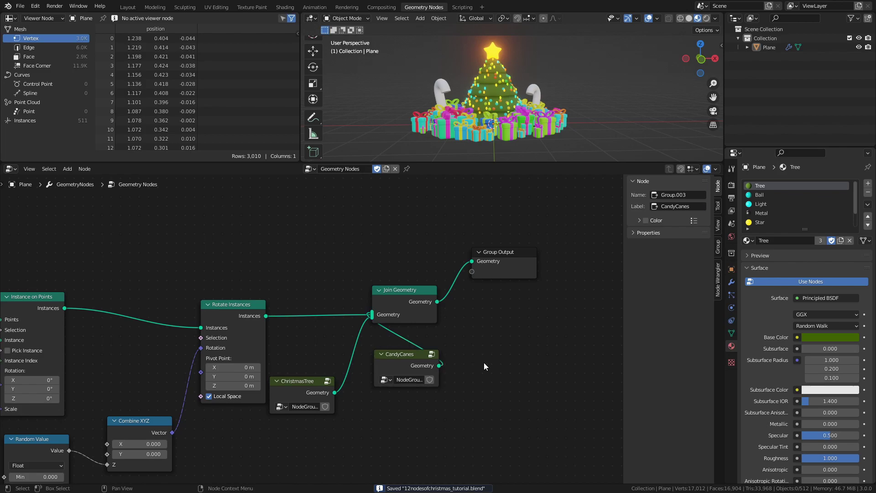
{"action": "scroll", "coordinate": [809, 209], "scroll_direction": "down", "scroll_amount": 2}
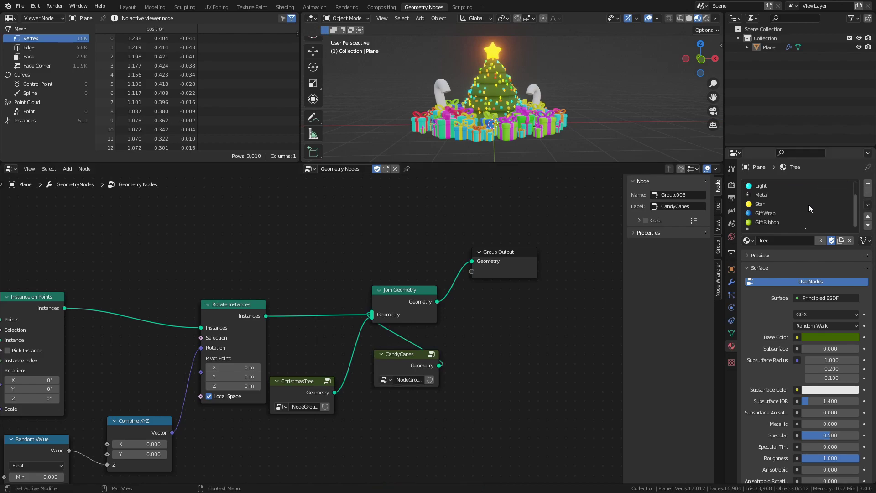
{"action": "left_click", "coordinate": [868, 184]}
{"action": "left_click", "coordinate": [801, 240]}
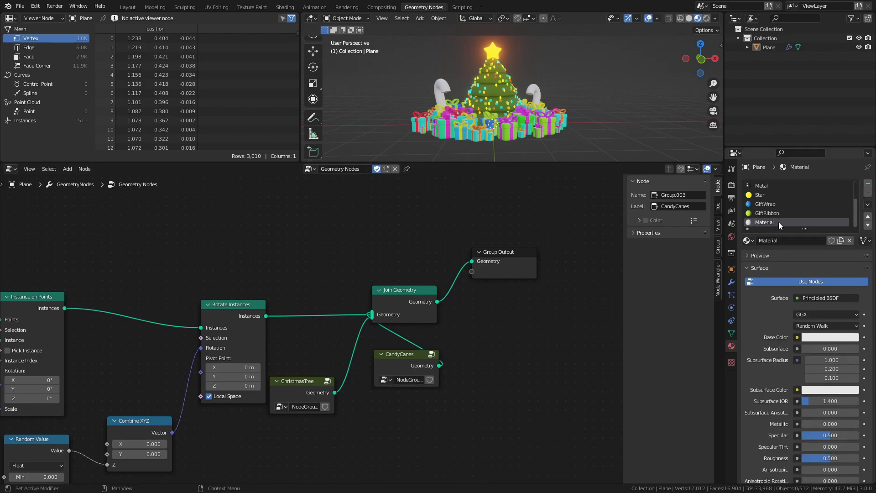
{"action": "type", "text": "CandyCane"}
{"action": "key", "text": "ctrl+s"}
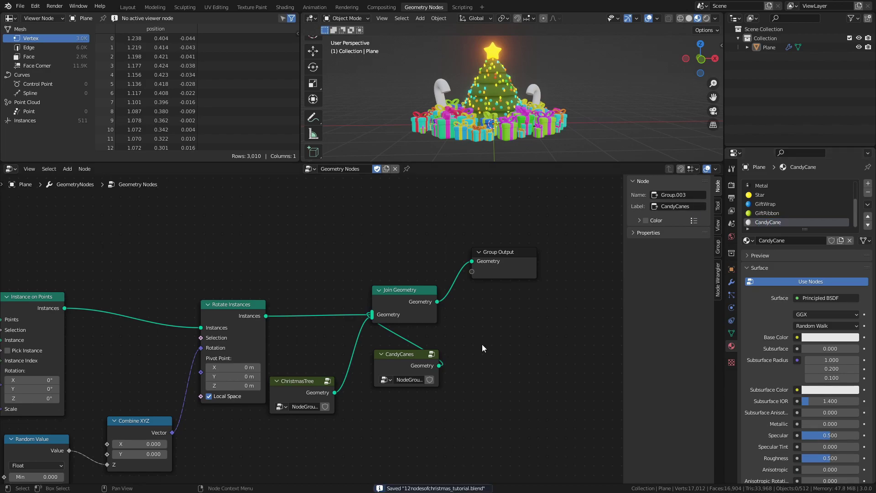
- Inside the nested CandyCane node group, insert a Set Material node between the final Transform and the Group Output
{"action": "left_click", "coordinate": [432, 354]}
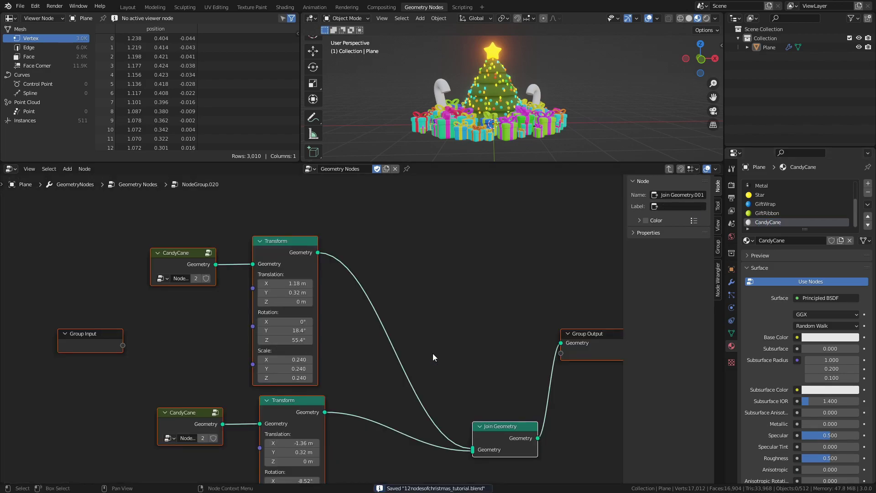
{"action": "left_click", "coordinate": [208, 254]}
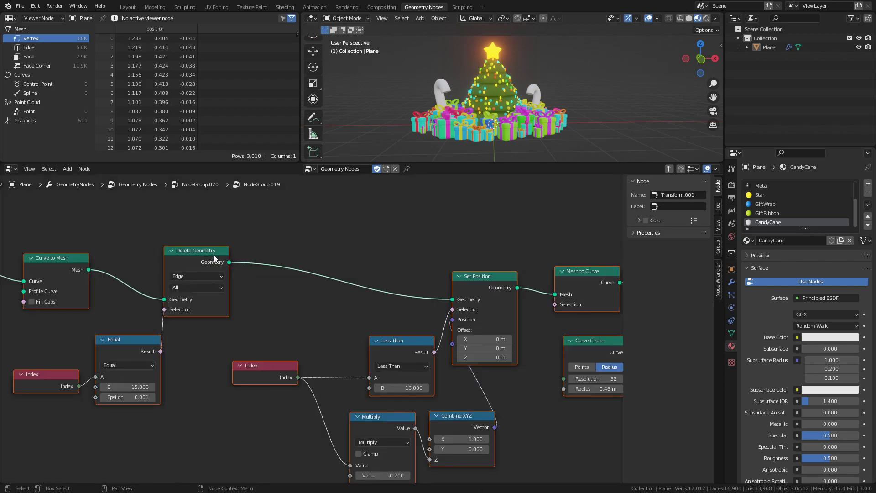
{"action": "middle_click_drag", "start_coordinate": [456, 292], "coordinate": [344, 304]}
{"action": "key", "text": "shift+a"}
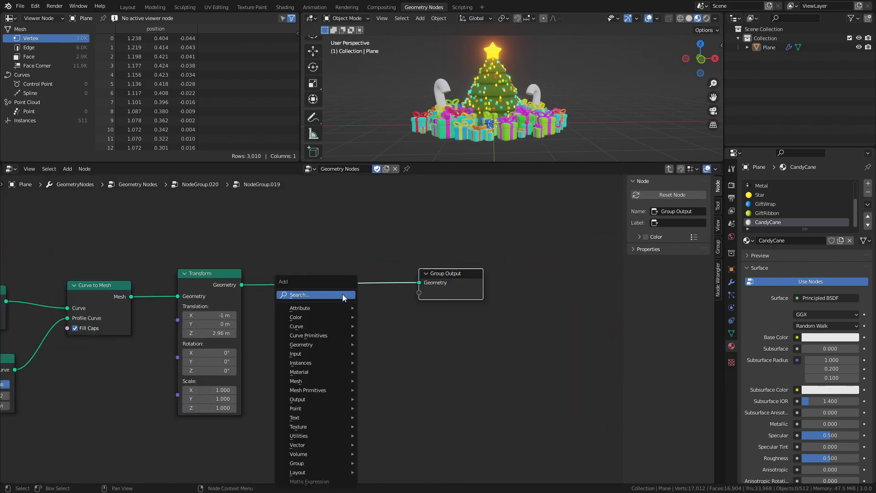
{"action": "left_click", "coordinate": [344, 294]}
{"action": "type", "text": "set mat"}
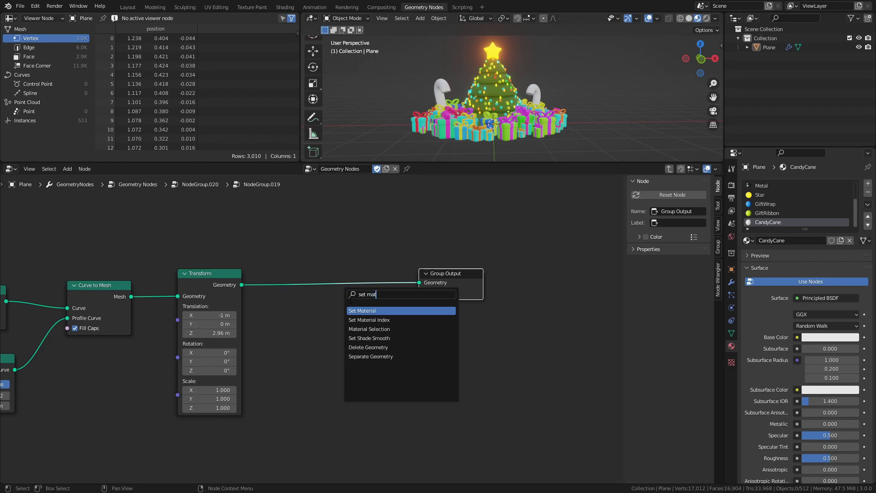
{"action": "key", "text": "Return"}
{"action": "left_click", "coordinate": [325, 282]}
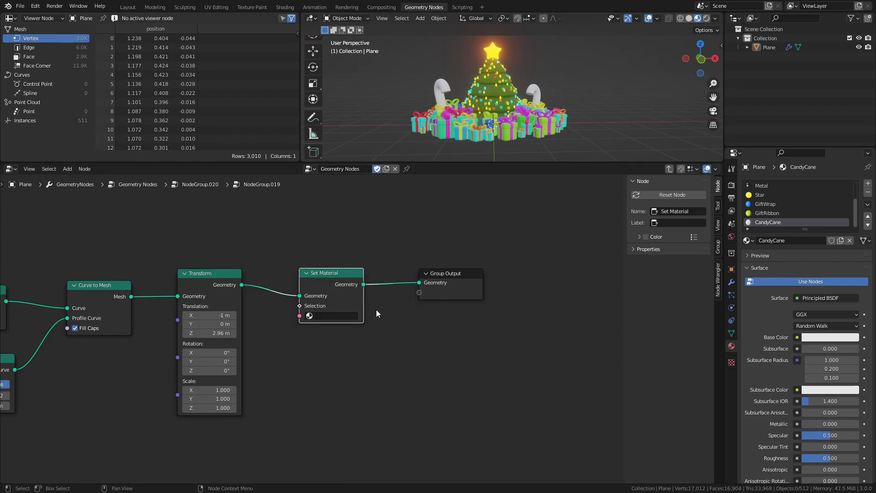
- Assign the CandyCane material in the Set Material node and save the file
{"action": "left_click", "coordinate": [333, 316]}
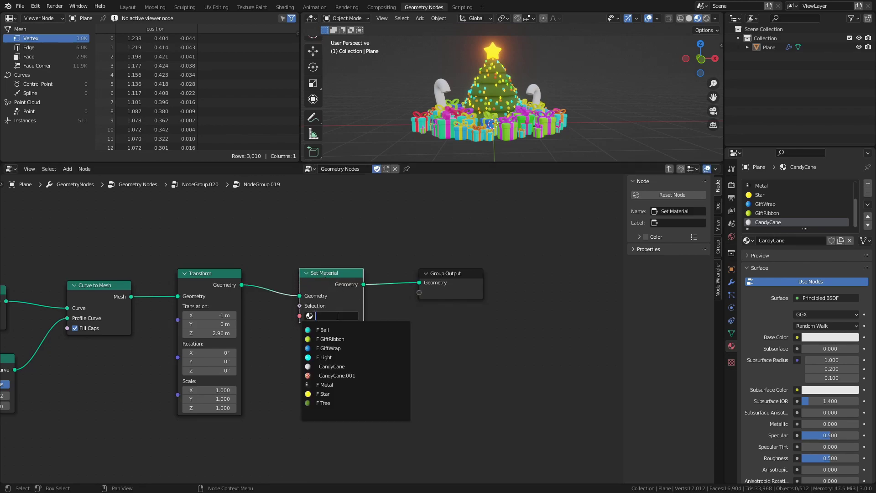
{"action": "left_click", "coordinate": [340, 366]}
{"action": "key", "text": "ctrl+s"}
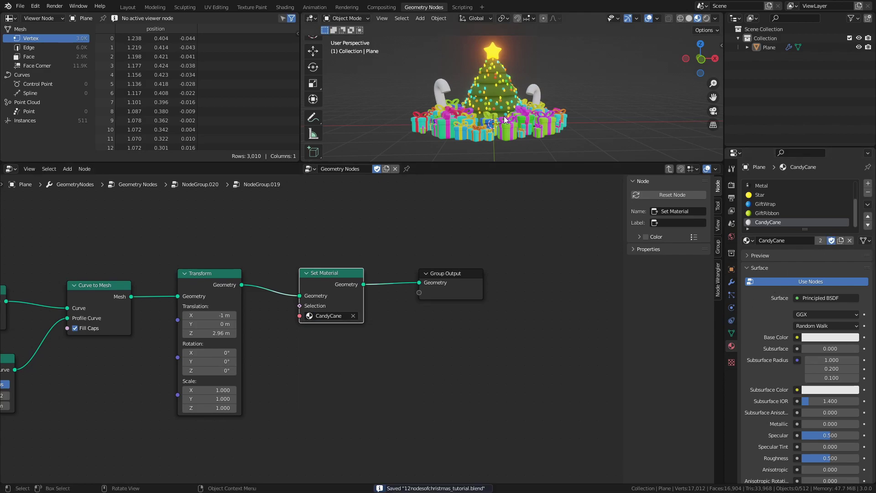
- In the Shading workspace, add a Wave Texture node to the CandyCane material and set its bands direction to Diagonal
{"action": "left_click", "coordinate": [285, 7]}
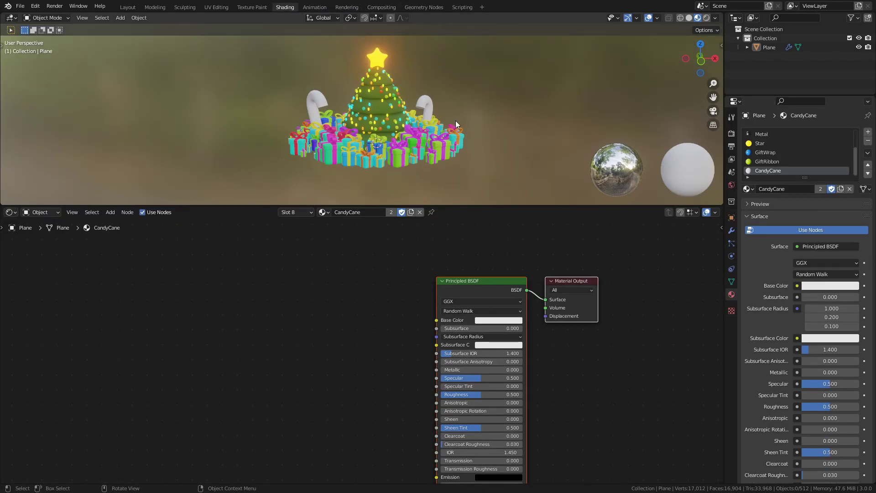
{"action": "key", "text": "shift+a"}
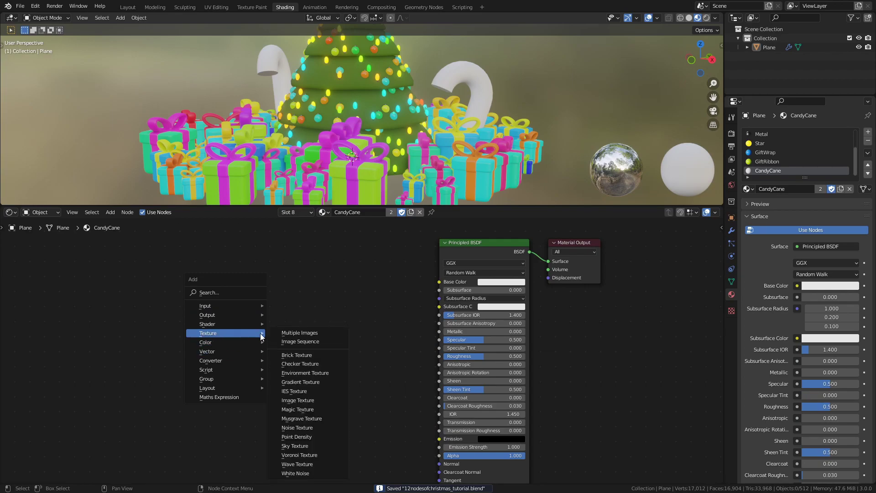
{"action": "left_click", "coordinate": [292, 442]}
{"action": "left_click", "coordinate": [252, 277]}
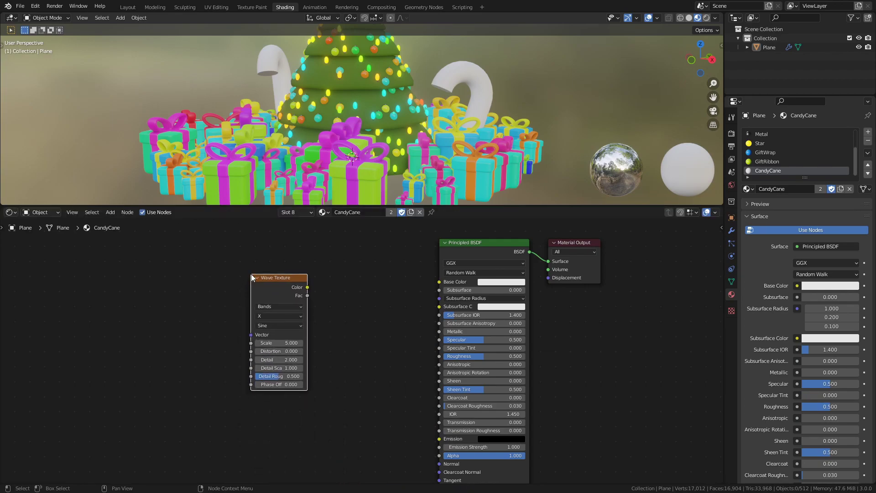
{"action": "left_click", "coordinate": [285, 317]}
{"action": "left_click", "coordinate": [278, 352]}
- Add a ColorRamp node between the Wave Texture and the Principled BSDF, with Constant interpolation
{"action": "key", "text": "shift+a"}
{"action": "type", "text": "c"}
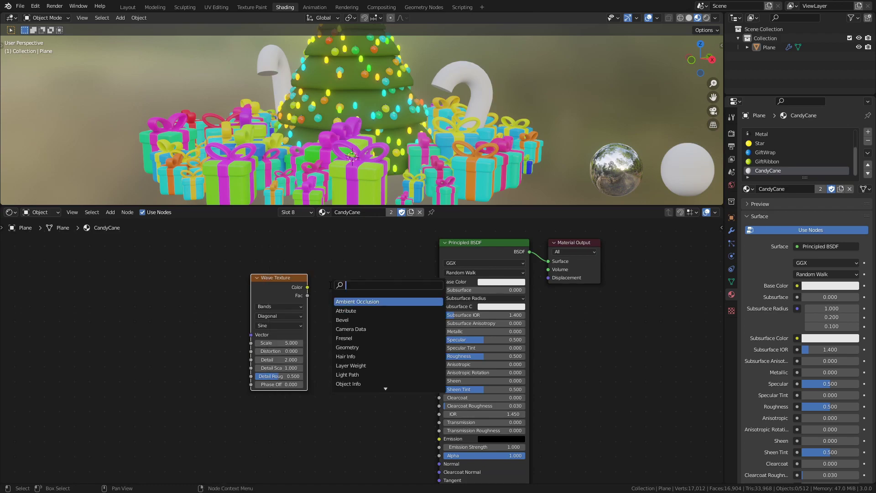
{"action": "left_click", "coordinate": [348, 310]}
{"action": "left_click", "coordinate": [373, 308]}
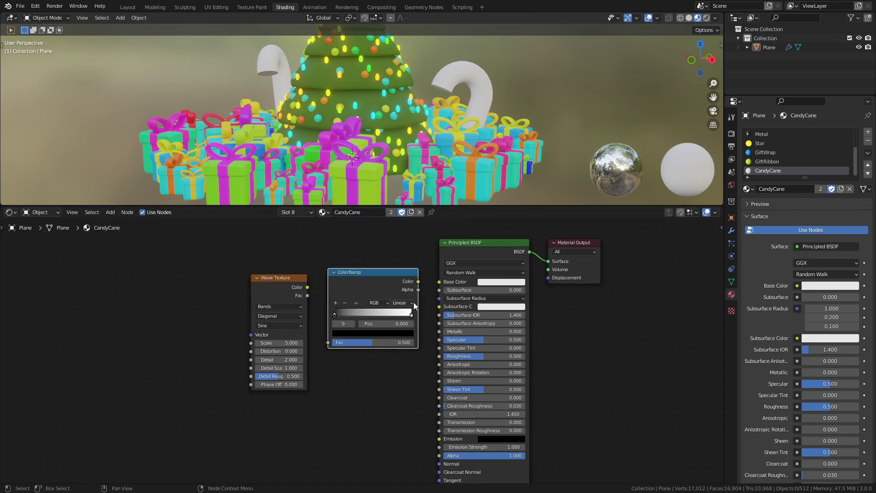
{"action": "left_click", "coordinate": [402, 303]}
{"action": "left_click", "coordinate": [411, 344]}
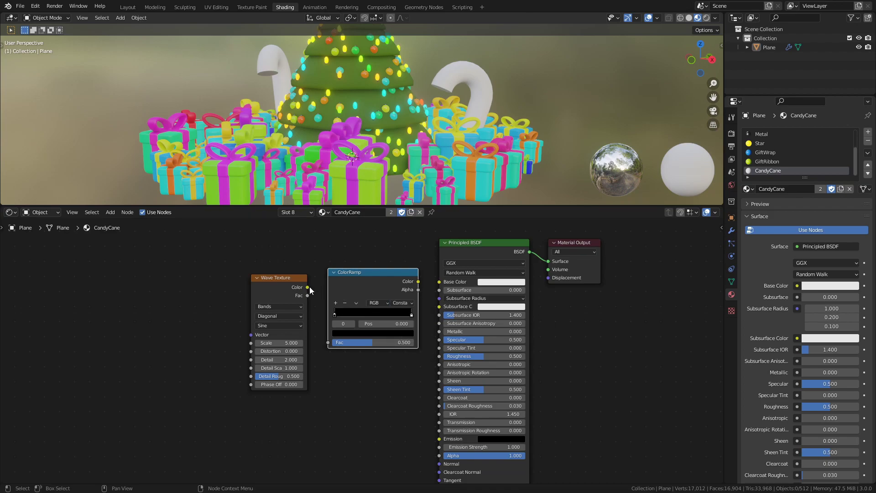
- Change the ColorRamp's black stop to bright red
{"action": "left_click", "coordinate": [360, 338]}
{"action": "left_click_drag", "start_coordinate": [372, 277], "coordinate": [372, 229]}
{"action": "left_click_drag", "start_coordinate": [343, 266], "coordinate": [337, 285]}
- Connect the wave's Fac through the ColorRamp to Base Color, with the white stop at 0.550 and wave scale 1.840
{"action": "left_click", "coordinate": [384, 319]}
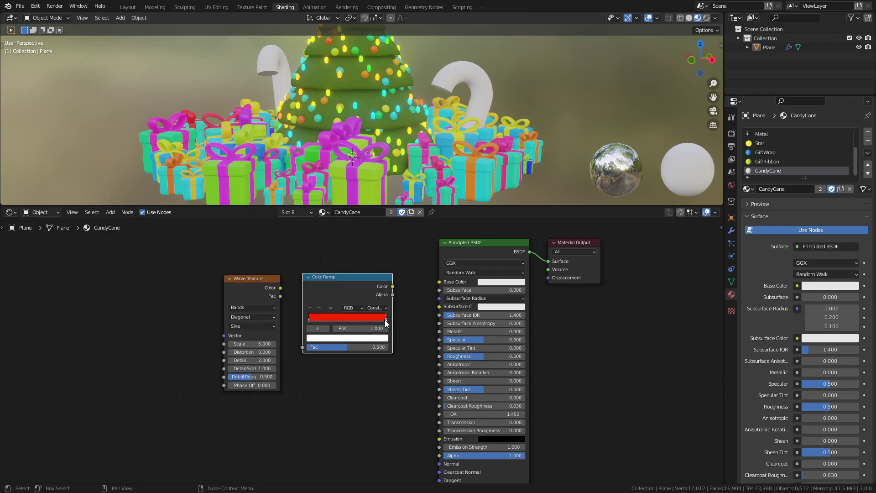
{"action": "left_click_drag", "start_coordinate": [281, 295], "coordinate": [302, 347]}
{"action": "left_click_drag", "start_coordinate": [393, 286], "coordinate": [432, 293]}
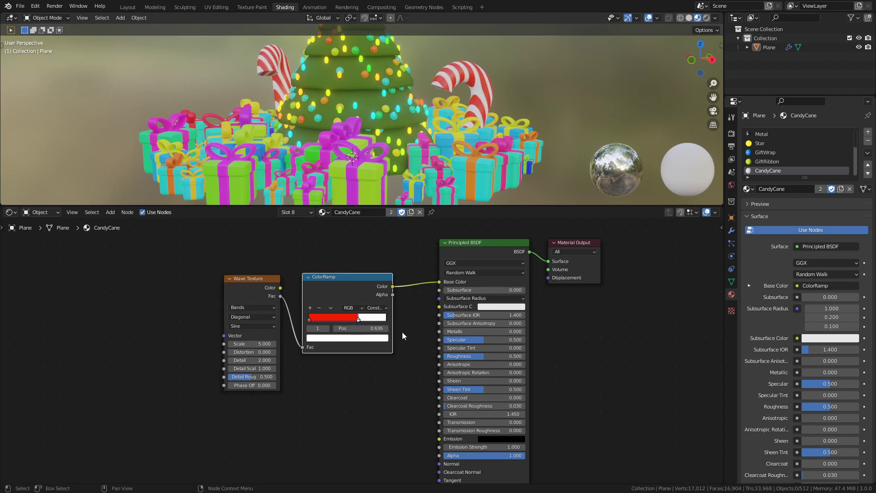
{"action": "left_click_drag", "start_coordinate": [266, 344], "coordinate": [205, 343]}
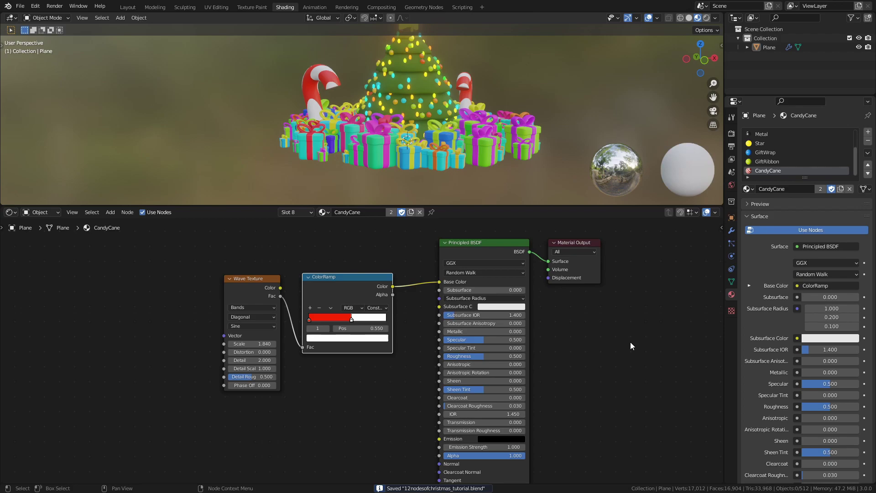
- Lower the Principled BSDF's Specular to 0.127 and its Roughness to 0.155
{"action": "middle_click_drag", "start_coordinate": [630, 341], "coordinate": [500, 326]}
{"action": "left_click_drag", "start_coordinate": [393, 316], "coordinate": [341, 316]}
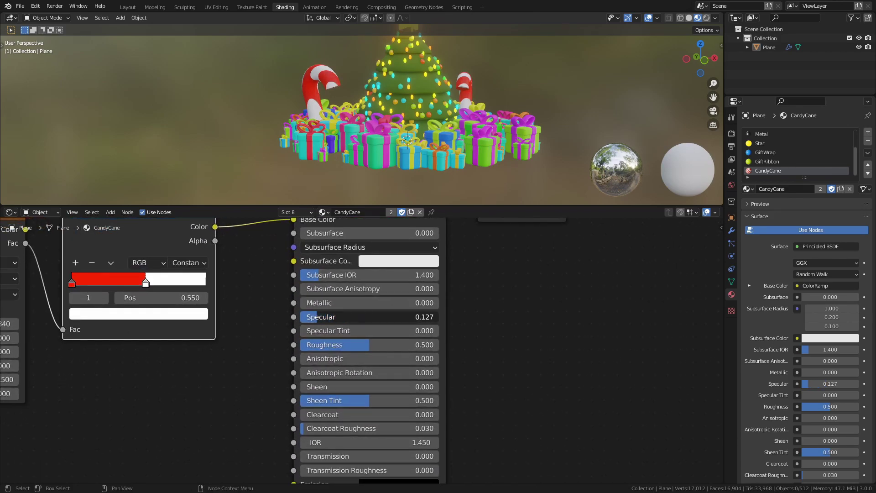
{"action": "left_click_drag", "start_coordinate": [370, 348], "coordinate": [321, 349]}
- Save the file and review the striped candy canes and tree from several angles in the Layout workspace
{"action": "middle_click_drag", "start_coordinate": [387, 151], "coordinate": [401, 135]}
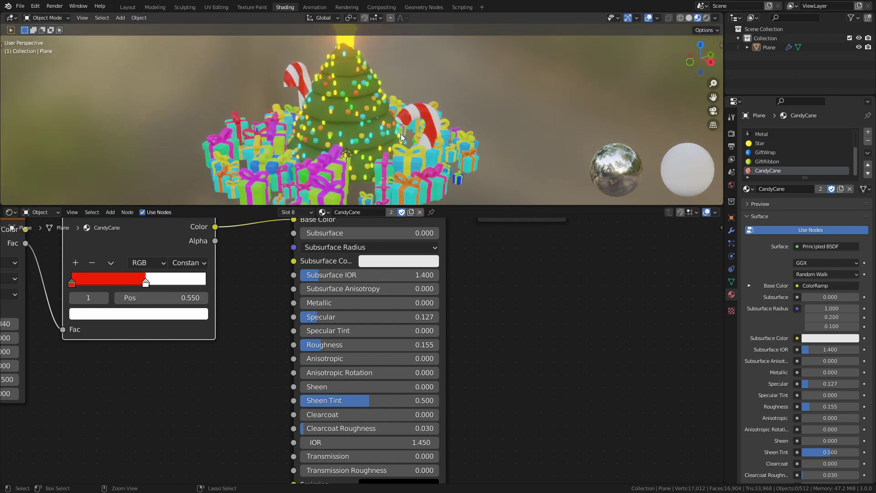
{"action": "scroll", "coordinate": [419, 97], "scroll_direction": "up", "scroll_amount": 5}
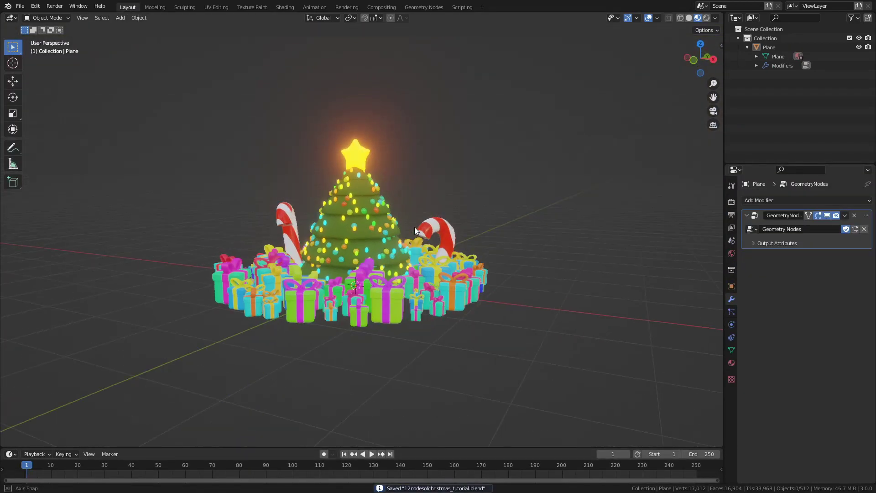
{"action": "middle_click_drag", "start_coordinate": [445, 224], "coordinate": [390, 272]}
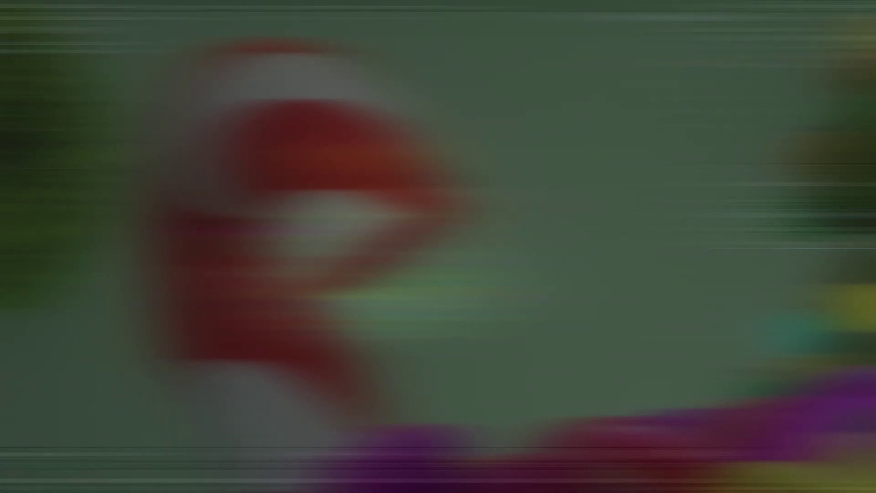